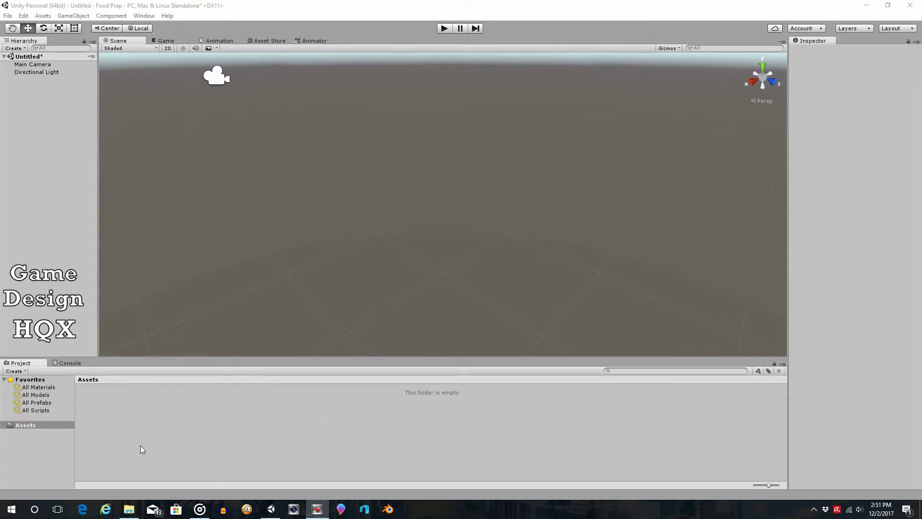
# - Import bun_bottom.fbx, bun_top.fbx and burger_patty.fbx from the food prep folder into Unity's Assets
pyautogui.click(130, 510)
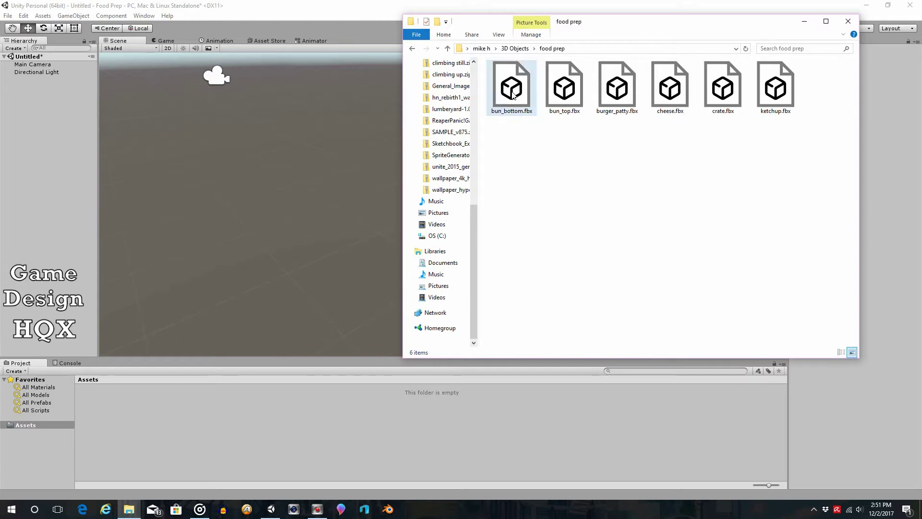
pyautogui.moveTo(512, 95); pyautogui.dragTo(281, 412)
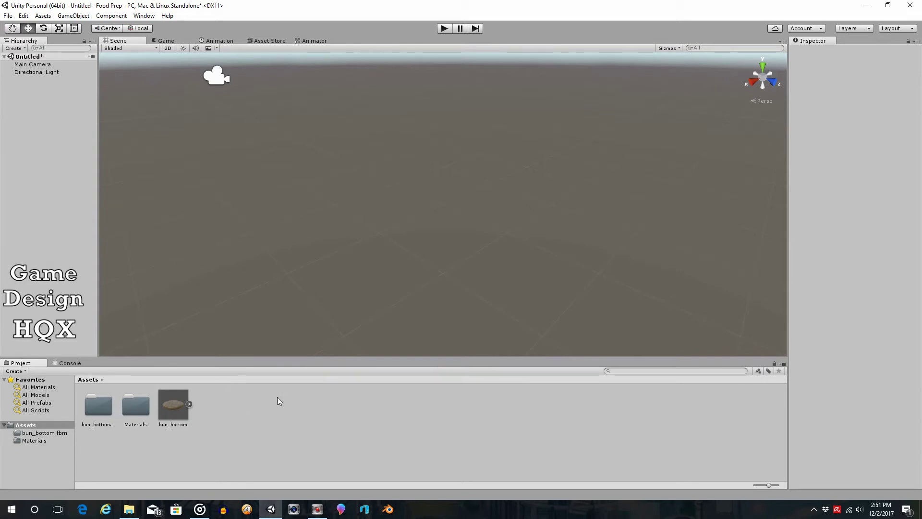
pyautogui.click(128, 509)
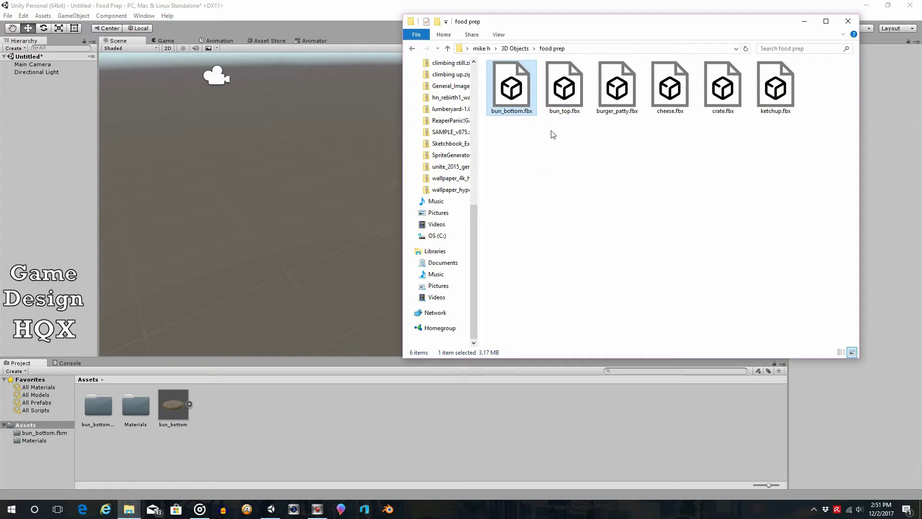
pyautogui.click(557, 104)
pyautogui.moveTo(557, 103); pyautogui.dragTo(344, 418)
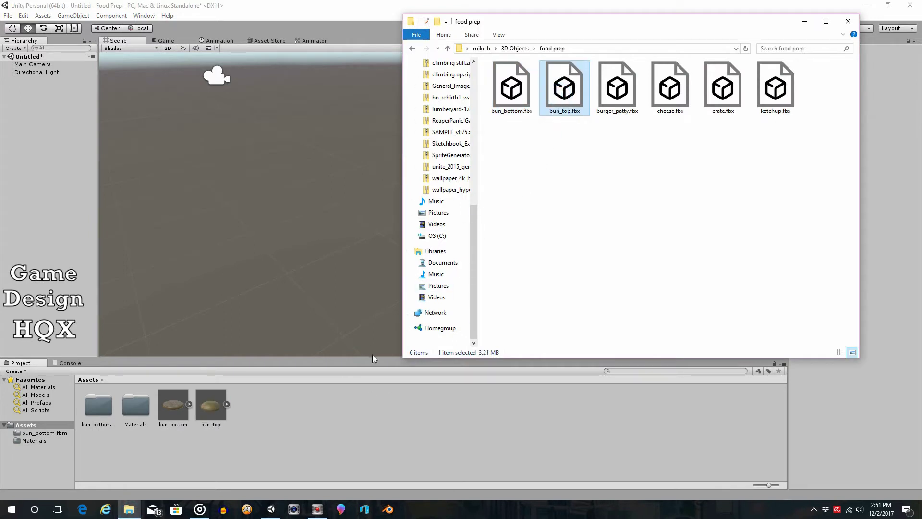
pyautogui.moveTo(618, 89); pyautogui.dragTo(378, 410)
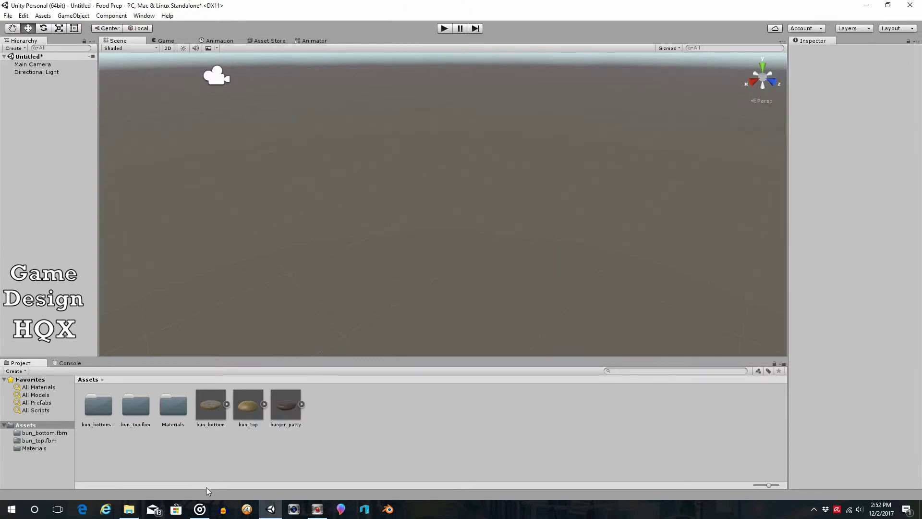
# - Import cheese.fbx, crate.fbx and ketchup.fbx from the food prep folder into Unity's Assets
pyautogui.click(129, 510)
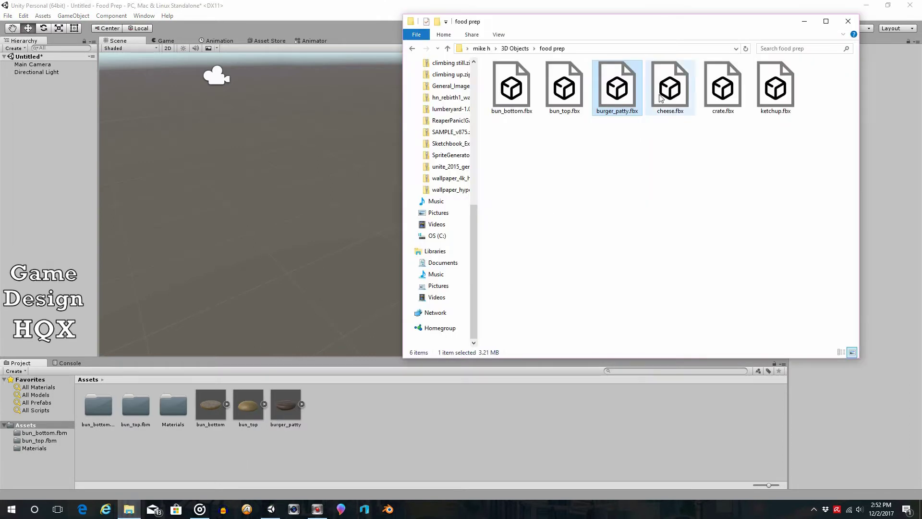
pyautogui.moveTo(662, 98); pyautogui.dragTo(453, 401)
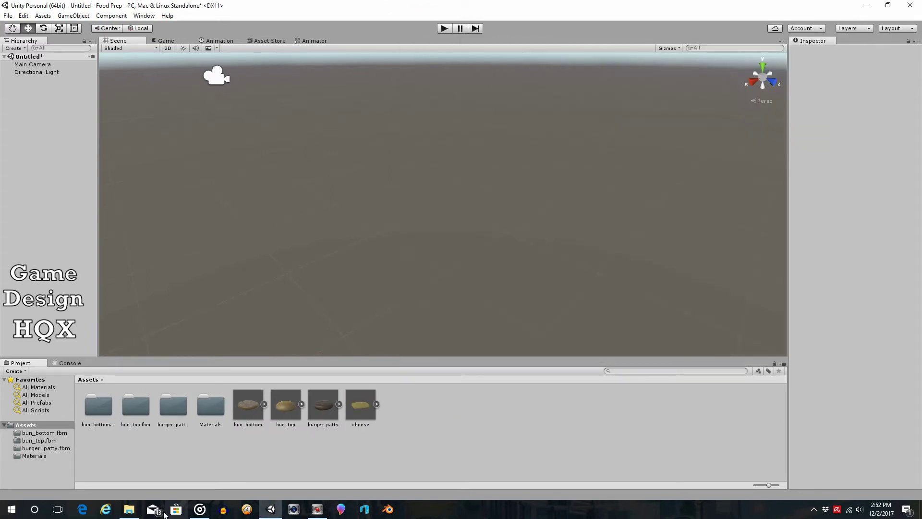
pyautogui.click(129, 509)
pyautogui.moveTo(727, 114); pyautogui.dragTo(523, 435)
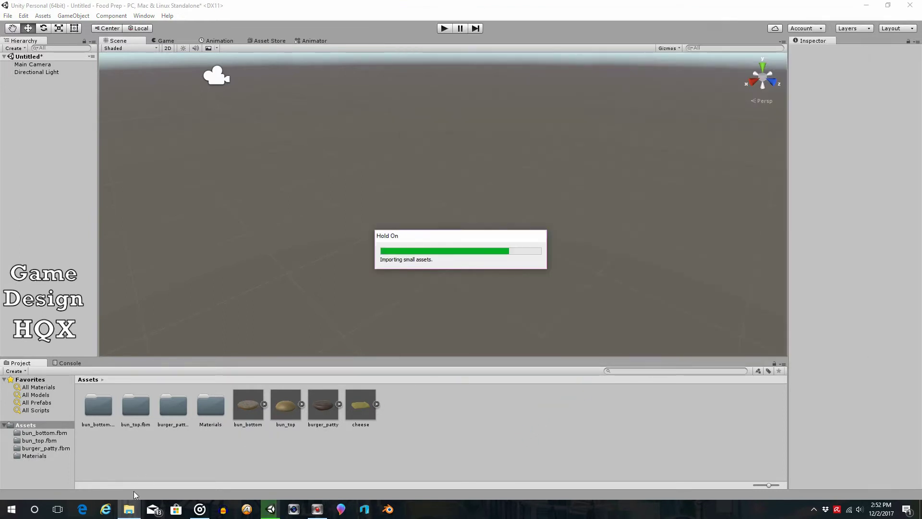
pyautogui.click(128, 509)
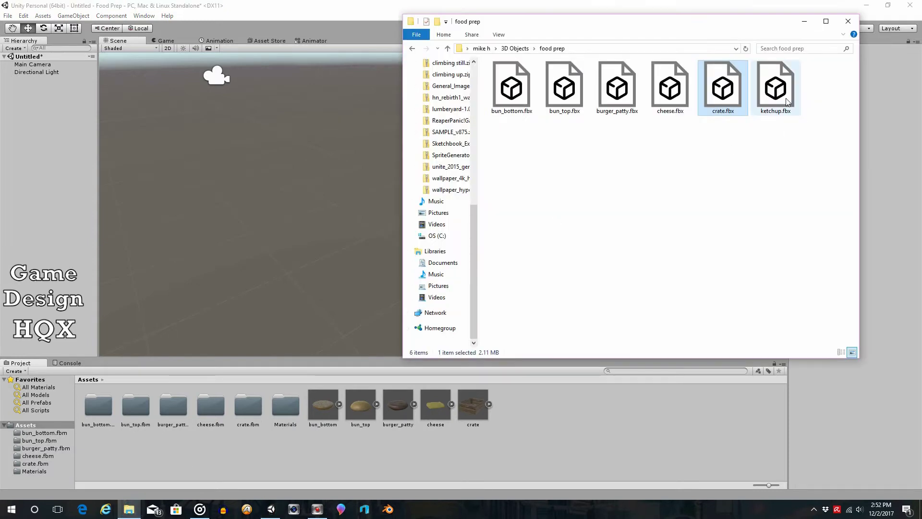
pyautogui.moveTo(787, 102); pyautogui.dragTo(566, 360)
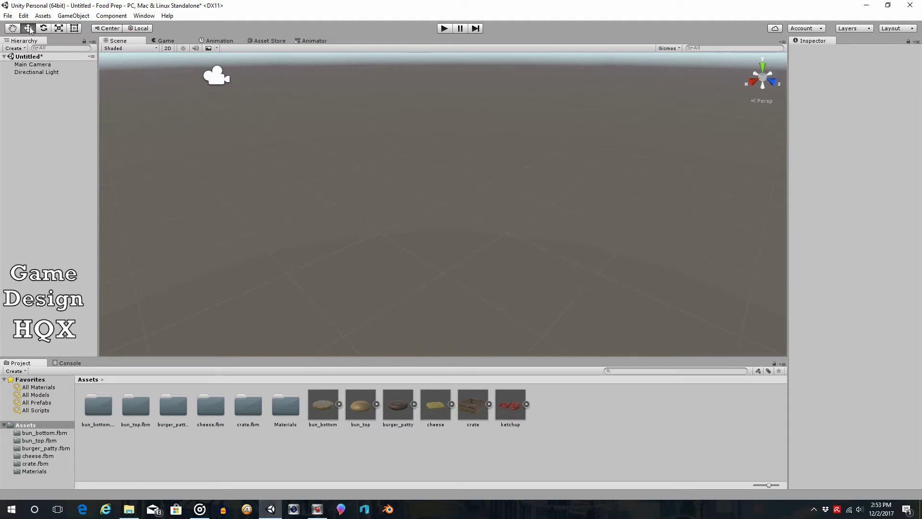
# - Pan and orbit around the empty scene, then show the crate model's import settings and preview
pyautogui.click(12, 28)
pyautogui.moveTo(256, 172); pyautogui.dragTo(548, 265)
pyautogui.moveTo(255, 150); pyautogui.dragTo(389, 181, button='right')
pyautogui.moveTo(256, 174); pyautogui.dragTo(325, 200)
pyautogui.moveTo(290, 200); pyautogui.dragTo(295, 225, button='right')
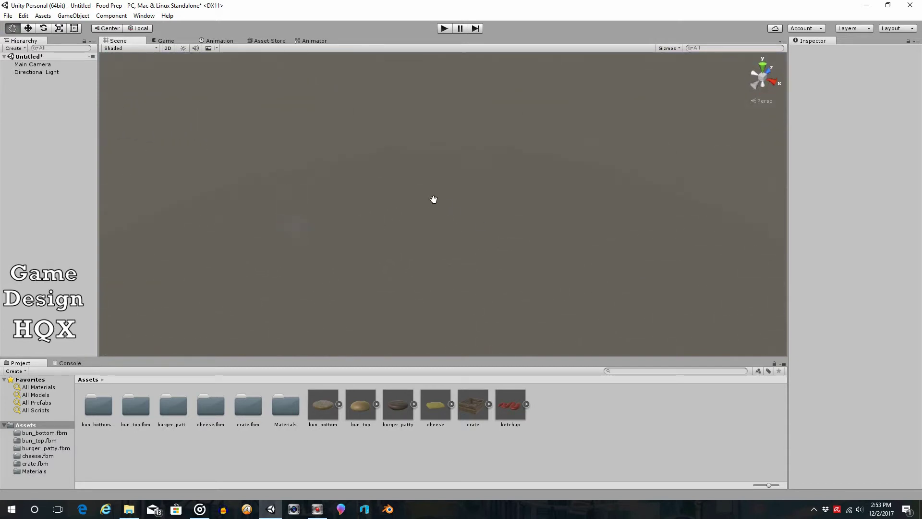
pyautogui.moveTo(503, 193); pyautogui.dragTo(487, 145, button='right')
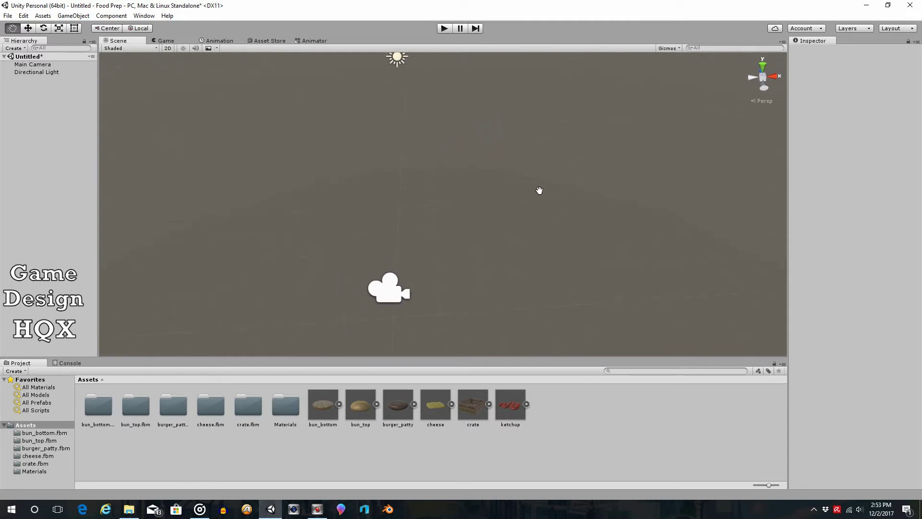
pyautogui.moveTo(540, 192); pyautogui.dragTo(535, 189, button='right')
pyautogui.moveTo(479, 159); pyautogui.dragTo(458, 166)
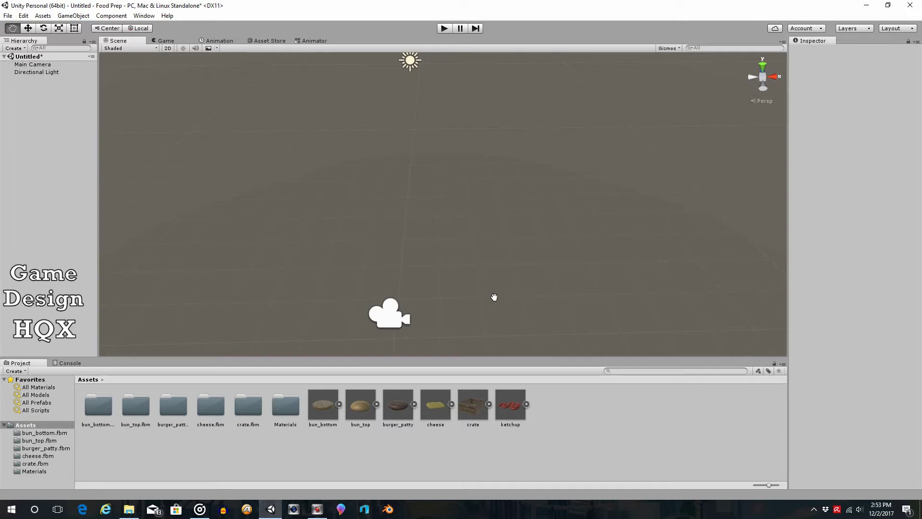
pyautogui.click(474, 411)
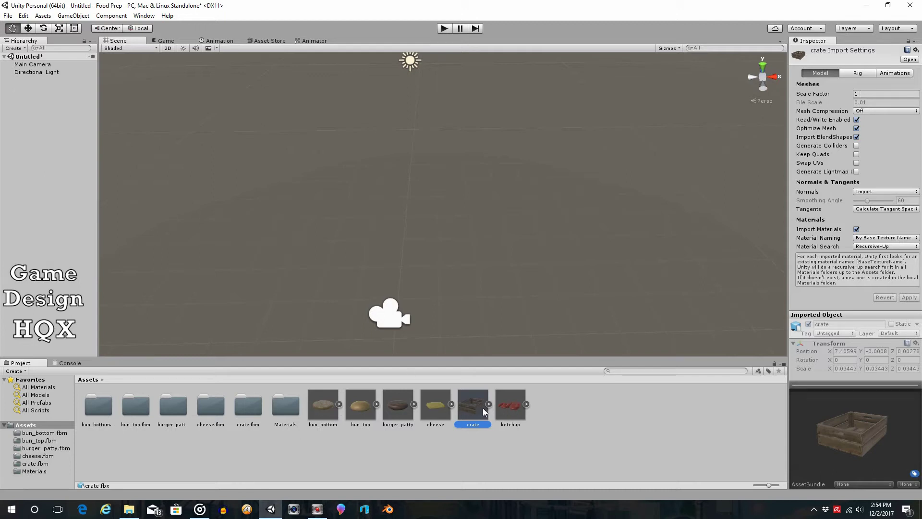
# - Set the import Scale Factor to 200 for bun_bottom, bun_top and burger_patty, applying each
pyautogui.click(321, 403)
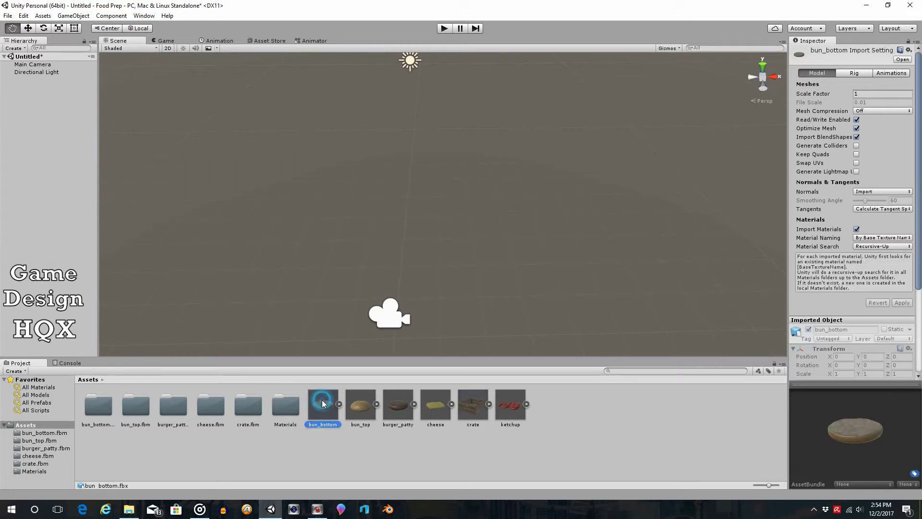
pyautogui.click(863, 93)
pyautogui.write('200')
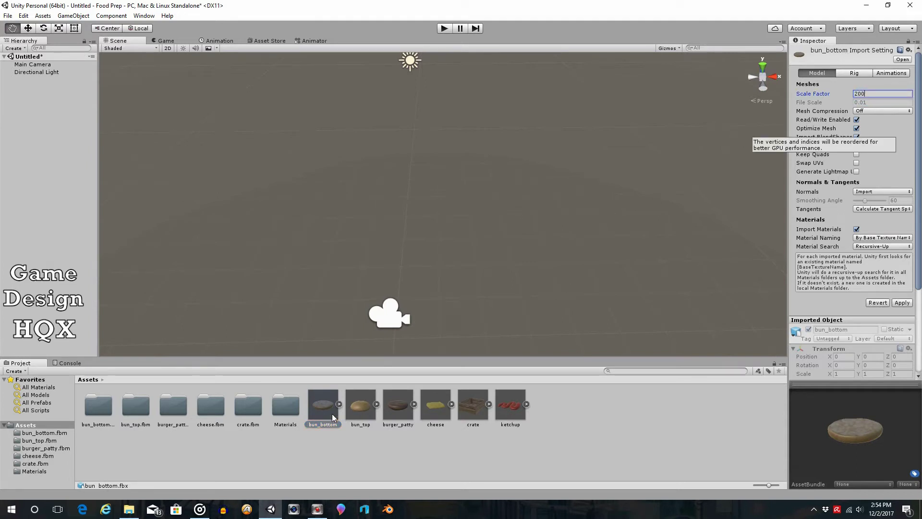
pyautogui.click(362, 410)
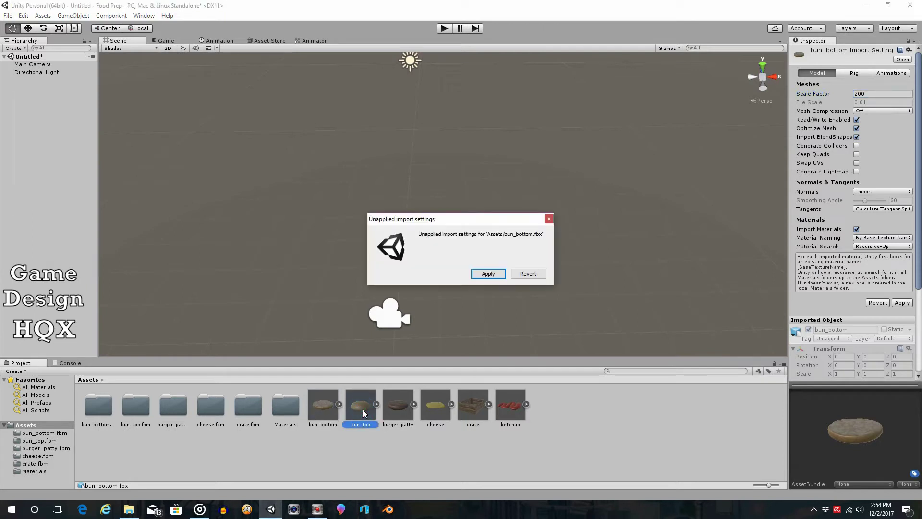
pyautogui.click(491, 275)
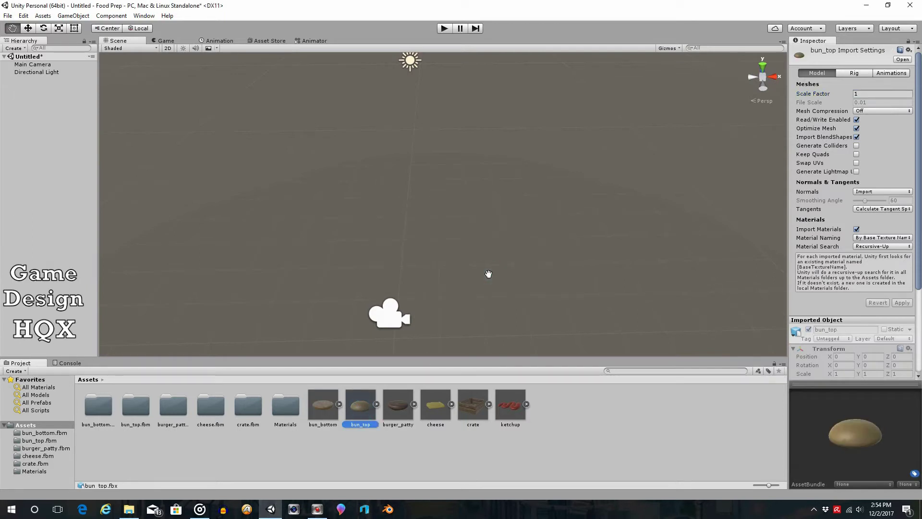
pyautogui.click(863, 94)
pyautogui.write('200')
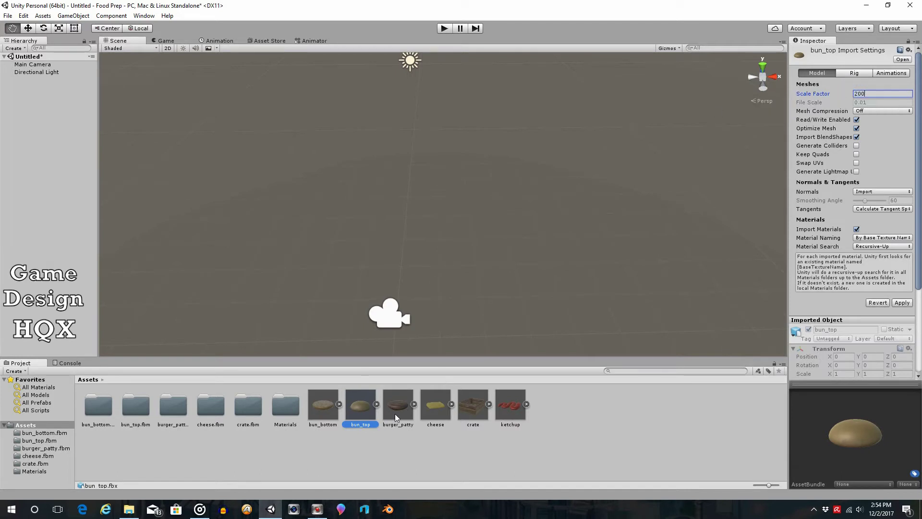
pyautogui.click(407, 396)
pyautogui.click(488, 274)
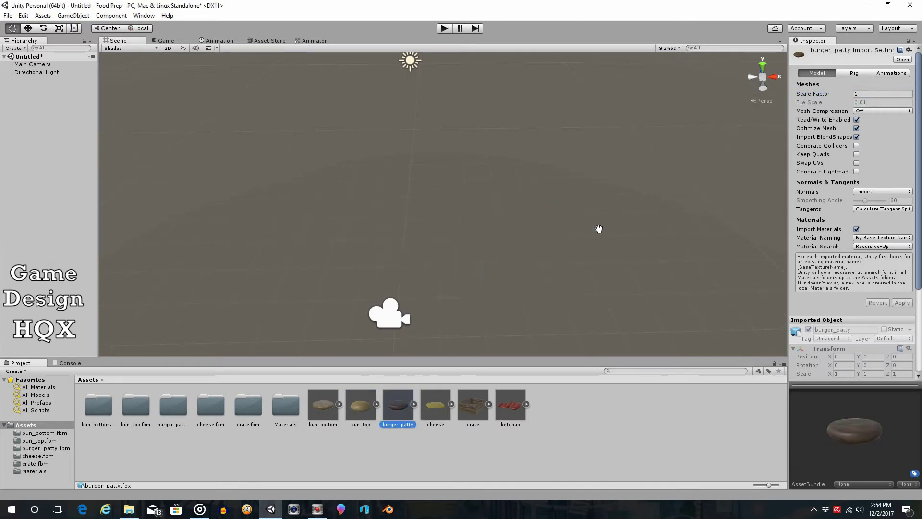
pyautogui.click(863, 94)
pyautogui.write('2')
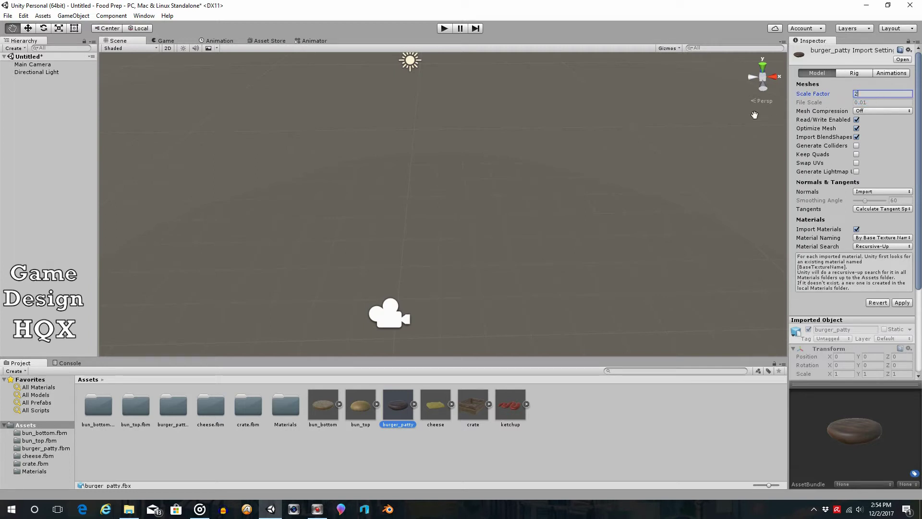
pyautogui.write('00')
pyautogui.click(436, 403)
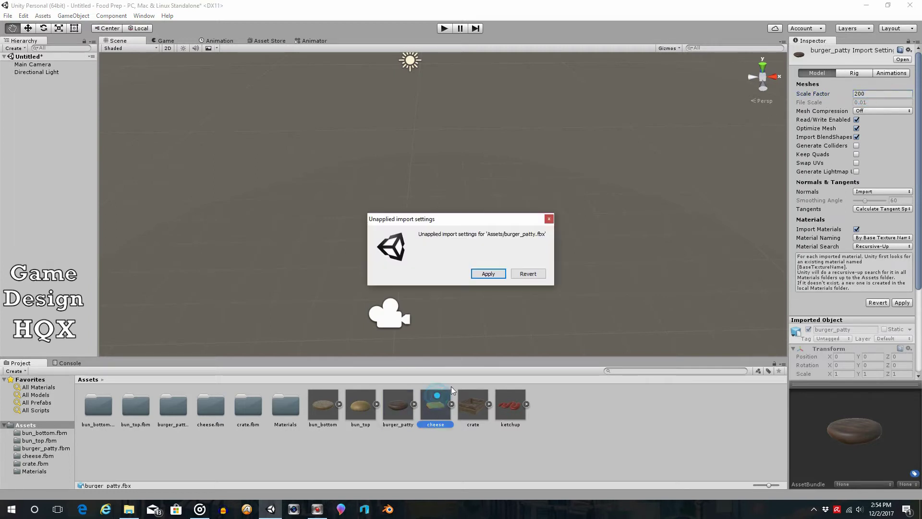
pyautogui.click(488, 273)
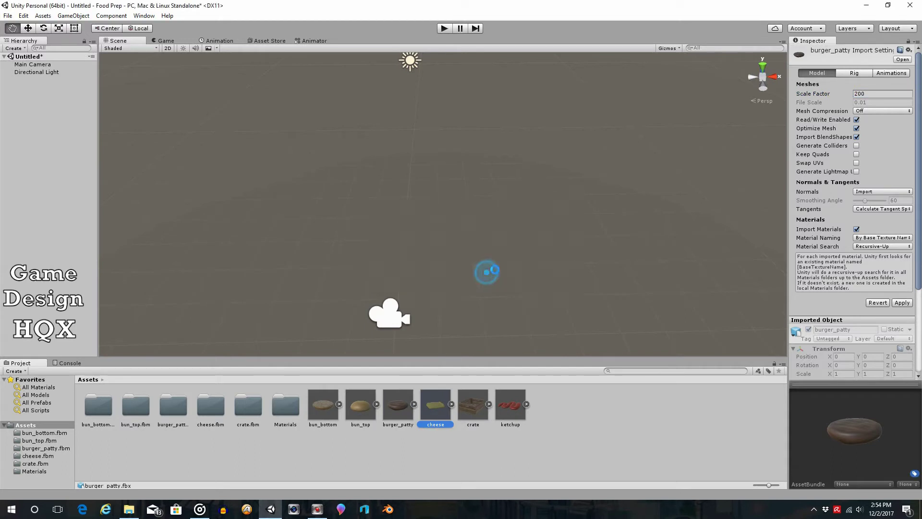
# - Set the import Scale Factor to 200 for cheese, crate and ketchup, applying each
pyautogui.click(861, 94)
pyautogui.write('200')
pyautogui.click(477, 412)
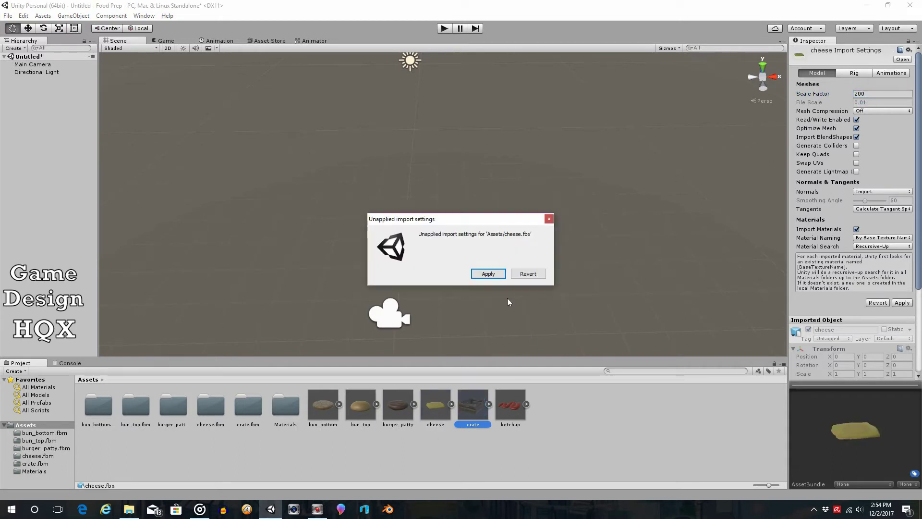
pyautogui.click(488, 273)
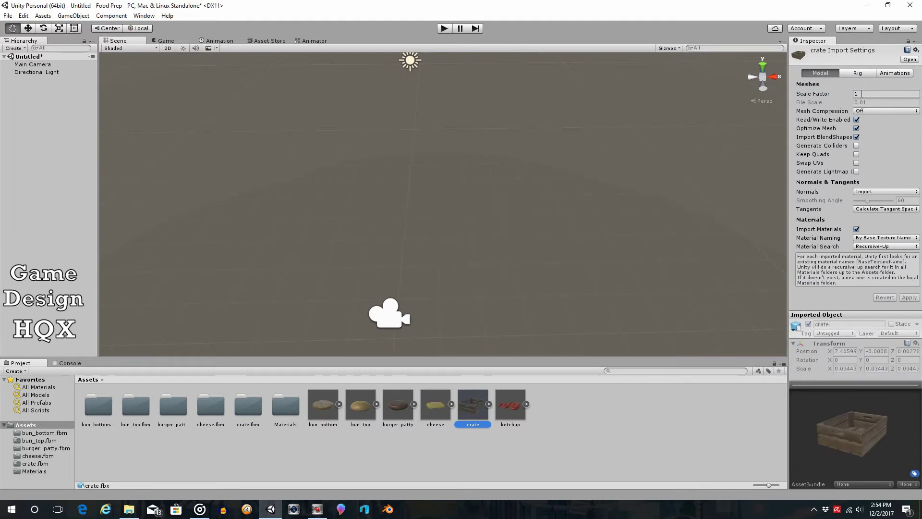
pyautogui.click(860, 94)
pyautogui.write('200')
pyautogui.click(523, 404)
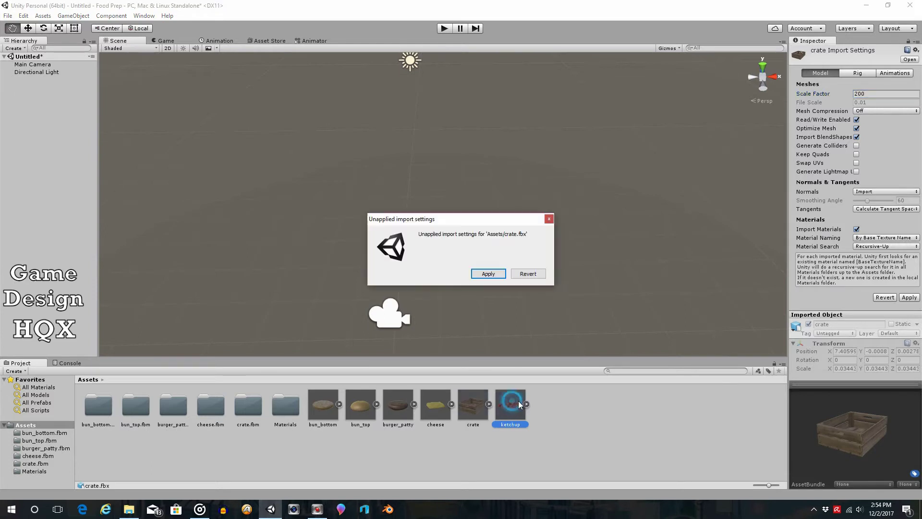
pyautogui.click(485, 274)
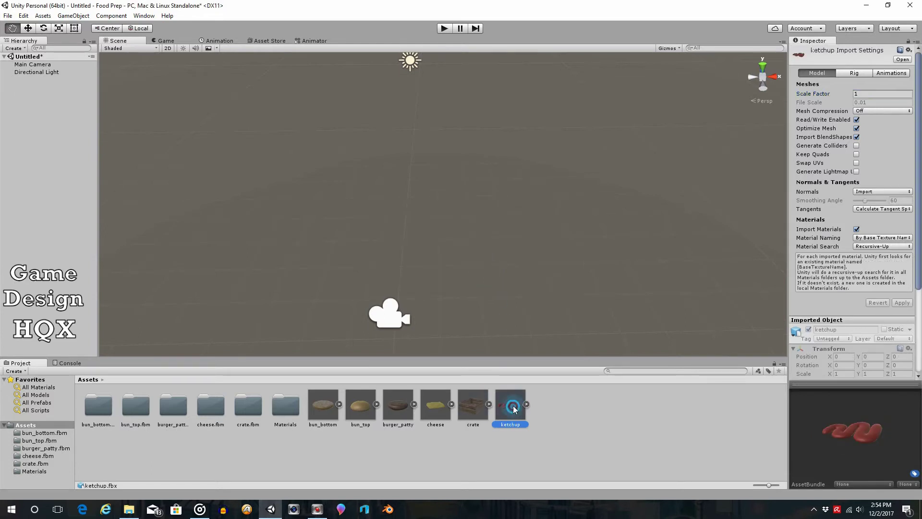
pyautogui.click(860, 94)
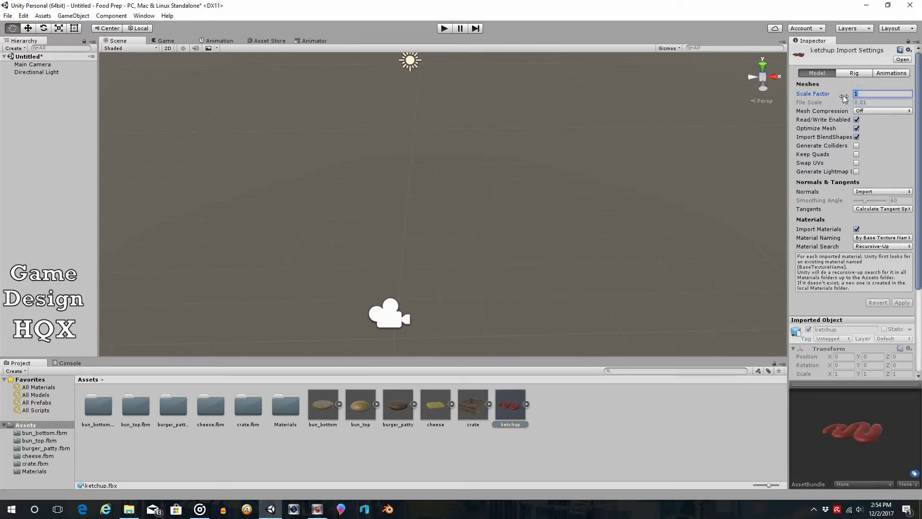
pyautogui.write('200')
pyautogui.click(569, 418)
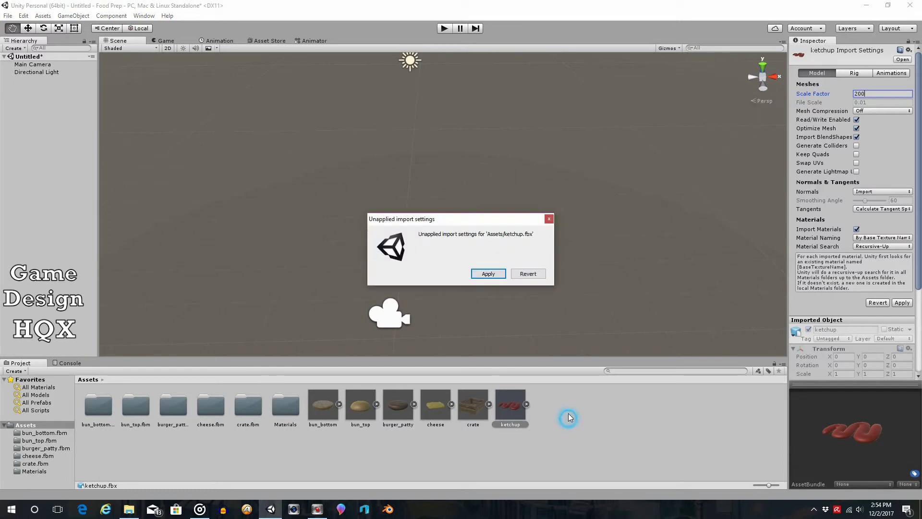
pyautogui.click(486, 274)
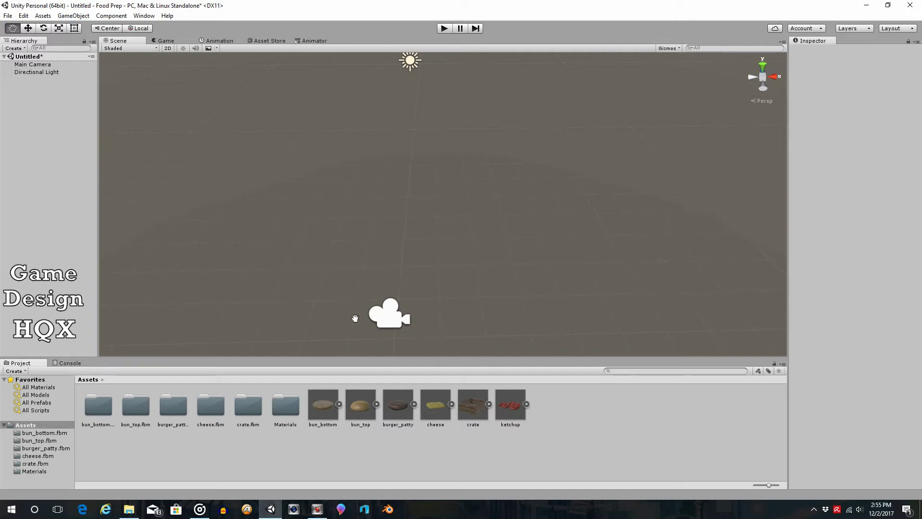
# - Place a crate in the scene, set its position to 0, 0, 0, and preview it in Play mode
pyautogui.click(480, 411)
pyautogui.moveTo(476, 408); pyautogui.dragTo(55, 182)
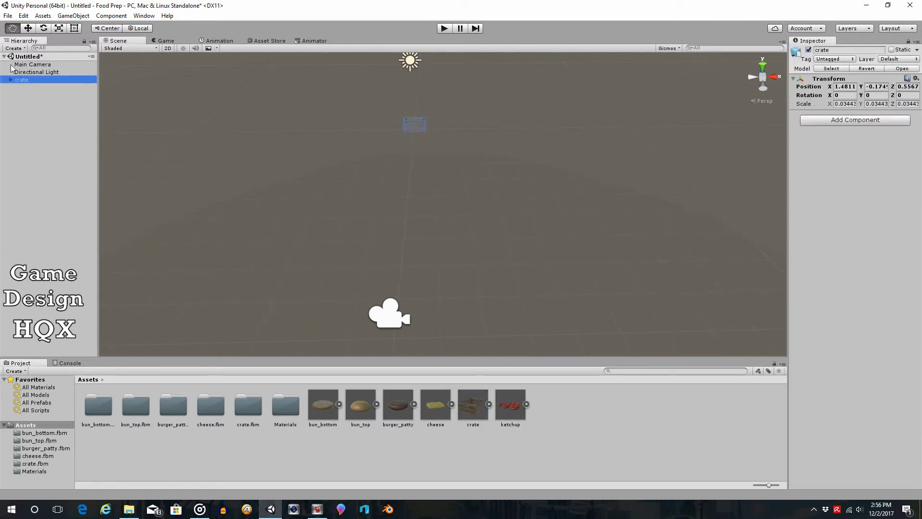
pyautogui.click(28, 28)
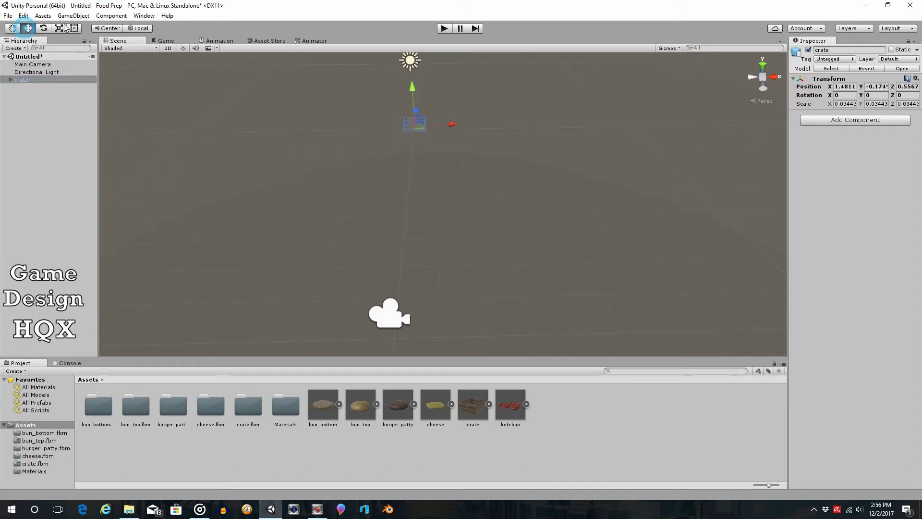
pyautogui.click(836, 87)
pyautogui.write('0')
pyautogui.click(870, 86)
pyautogui.write('0')
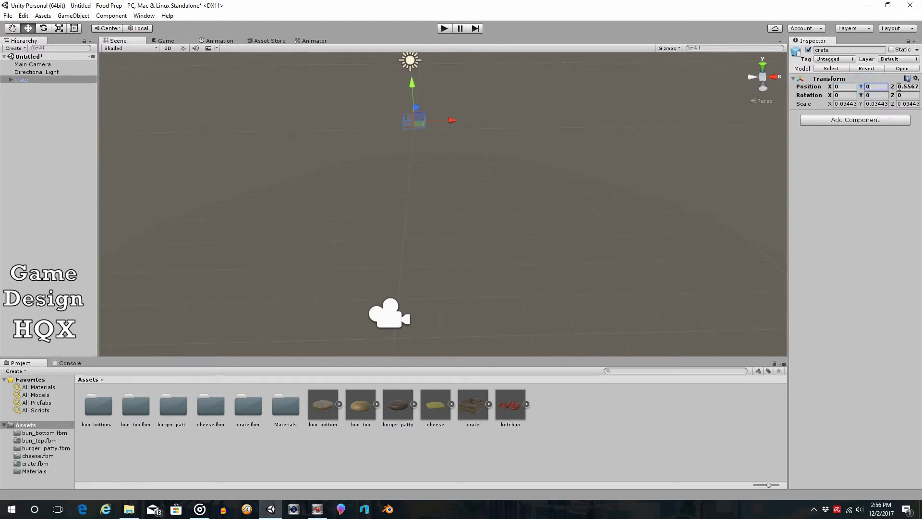
pyautogui.click(898, 87)
pyautogui.write('0')
pyautogui.click(444, 29)
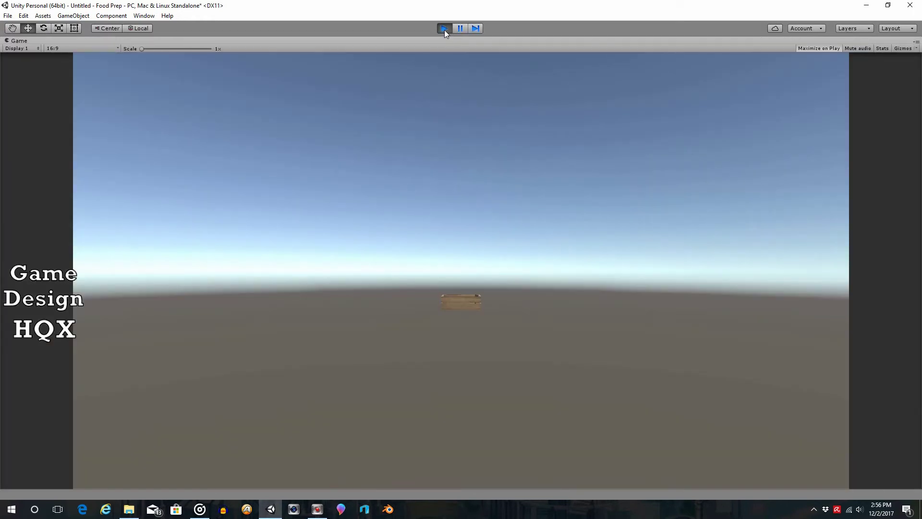
pyautogui.click(445, 29)
# - Move the crate toward the camera along Z to -7.47 and check it in Play mode
pyautogui.moveTo(417, 114); pyautogui.dragTo(415, 126)
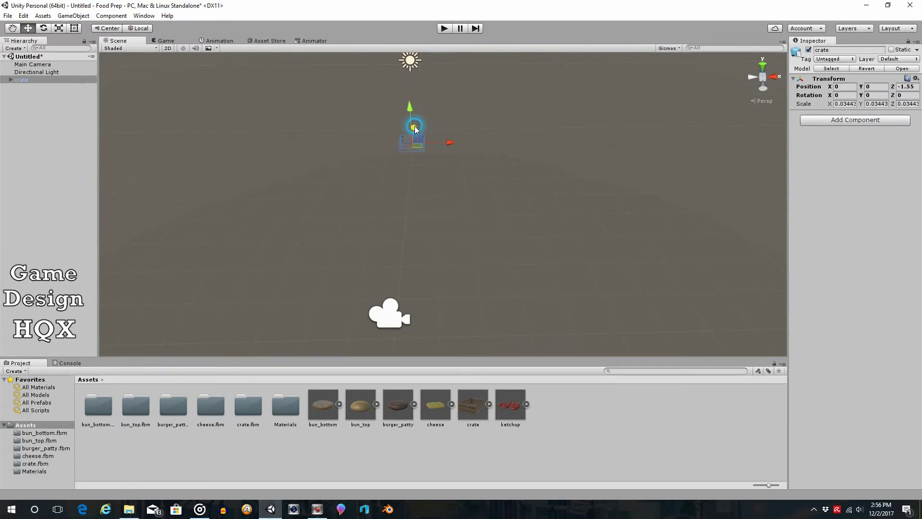
pyautogui.moveTo(414, 125); pyautogui.dragTo(330, 263)
pyautogui.click(444, 28)
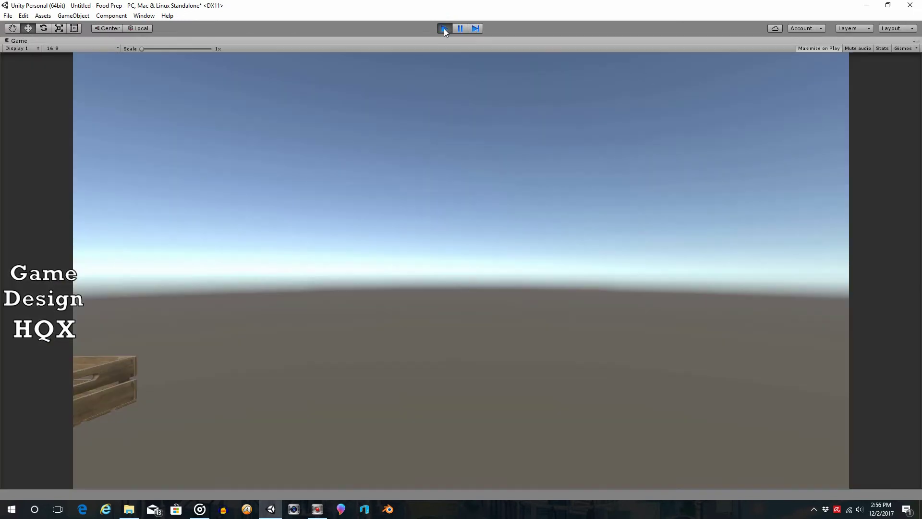
pyautogui.click(443, 28)
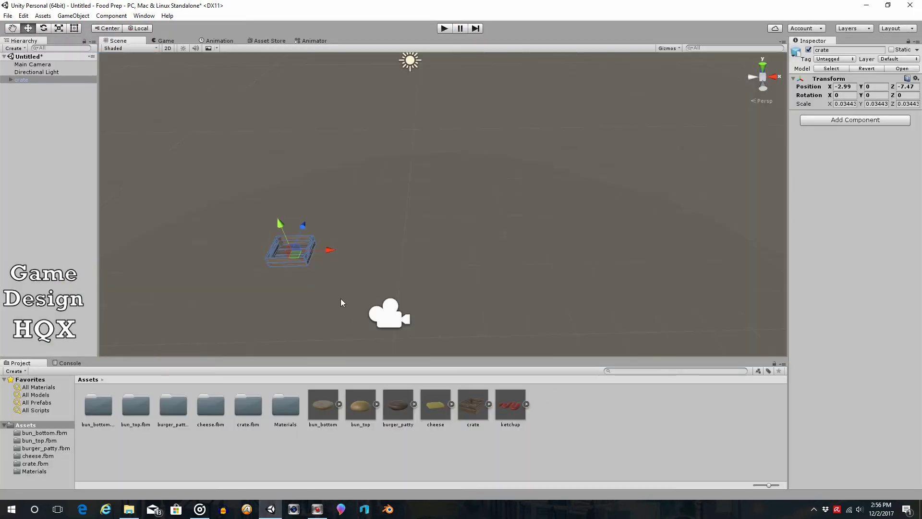
# - Shift the crate right along X to -1.41, checking the result in Play mode
pyautogui.moveTo(327, 252); pyautogui.dragTo(367, 251)
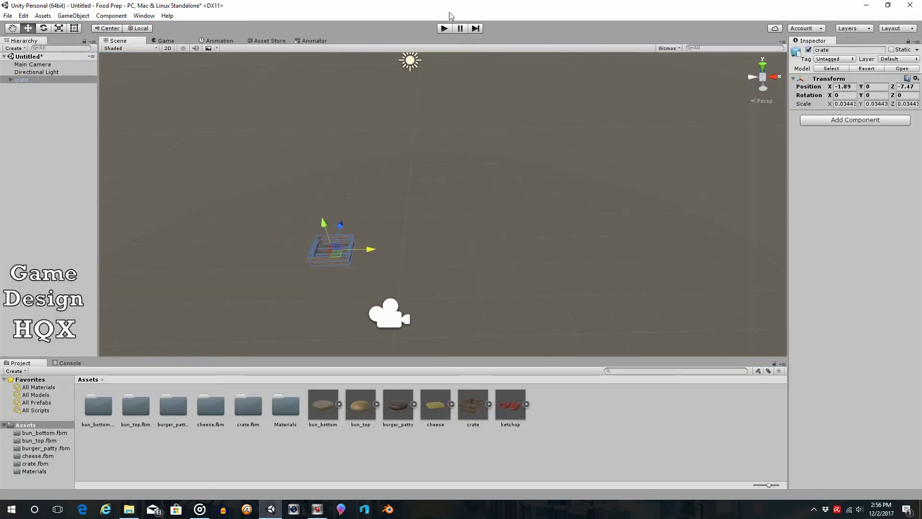
pyautogui.click(442, 29)
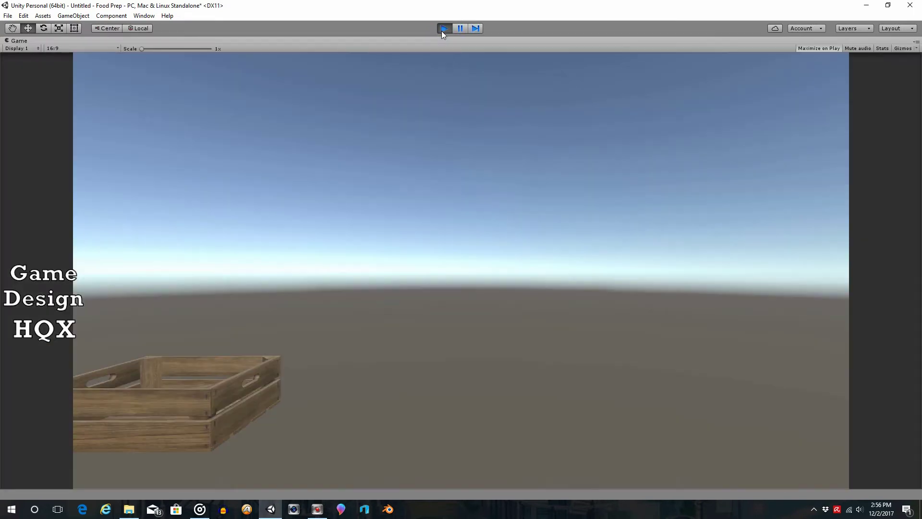
pyautogui.click(443, 29)
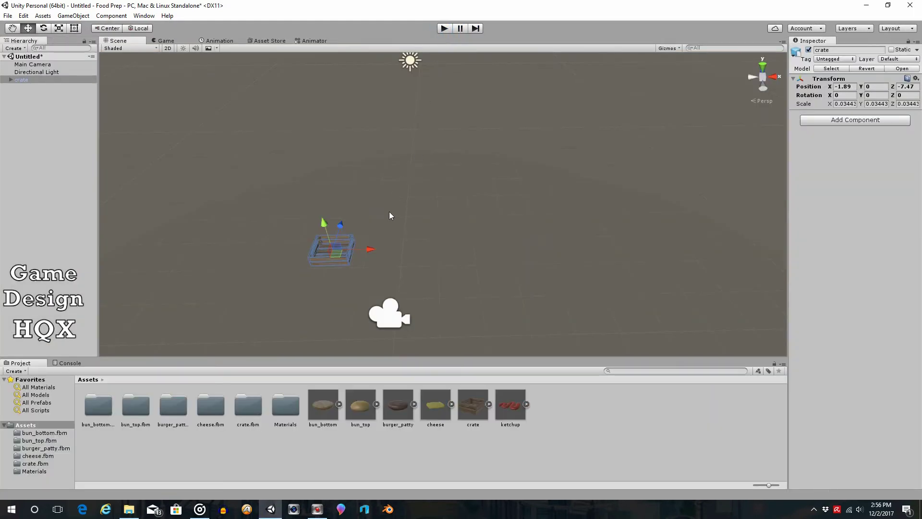
pyautogui.moveTo(375, 248); pyautogui.dragTo(393, 249)
pyautogui.click(443, 29)
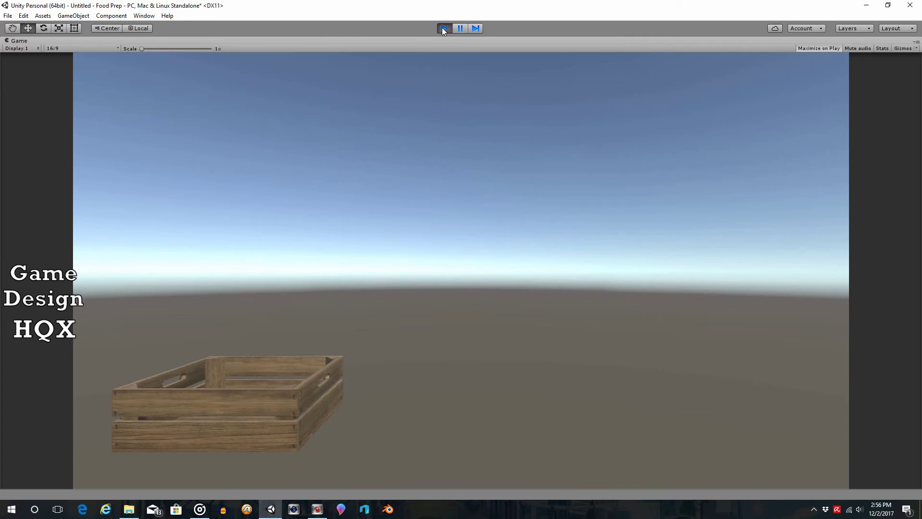
pyautogui.click(442, 28)
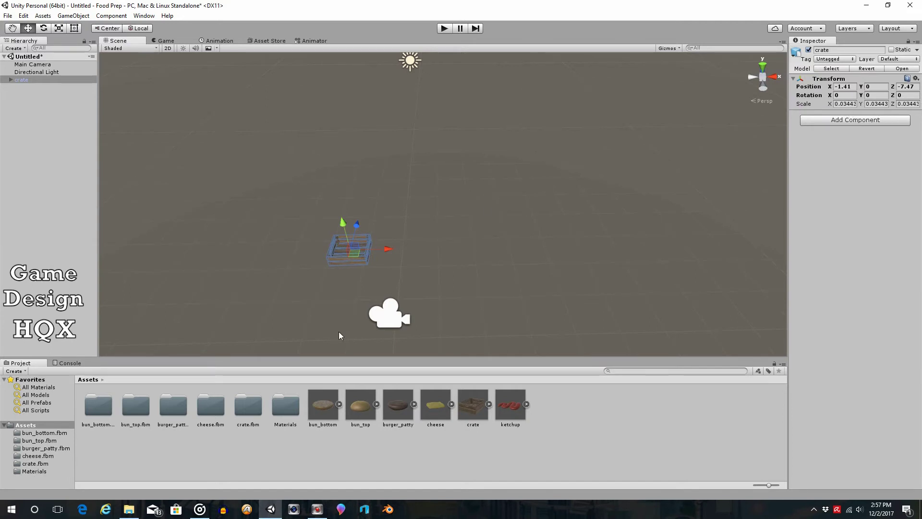
# - Change the crate model's import Scale Factor to 150, apply it, and preview in Play mode
pyautogui.click(473, 406)
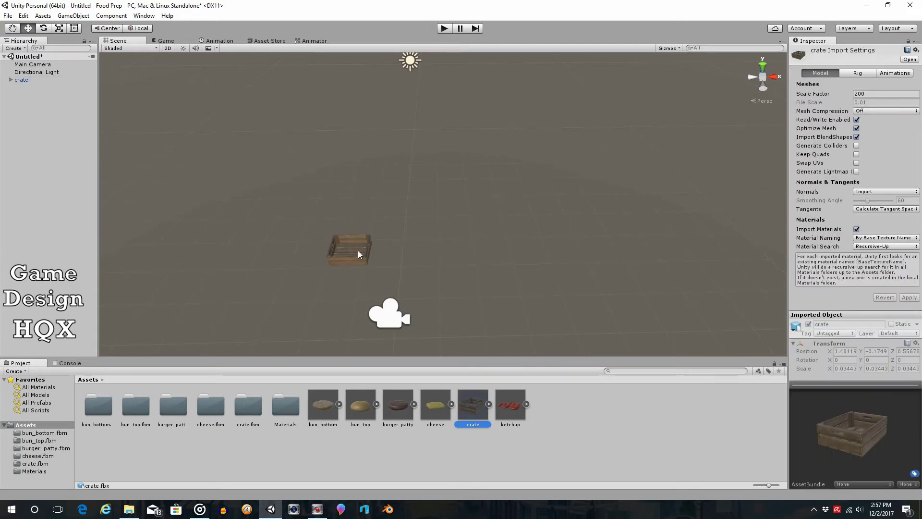
pyautogui.click(873, 94)
pyautogui.write('1')
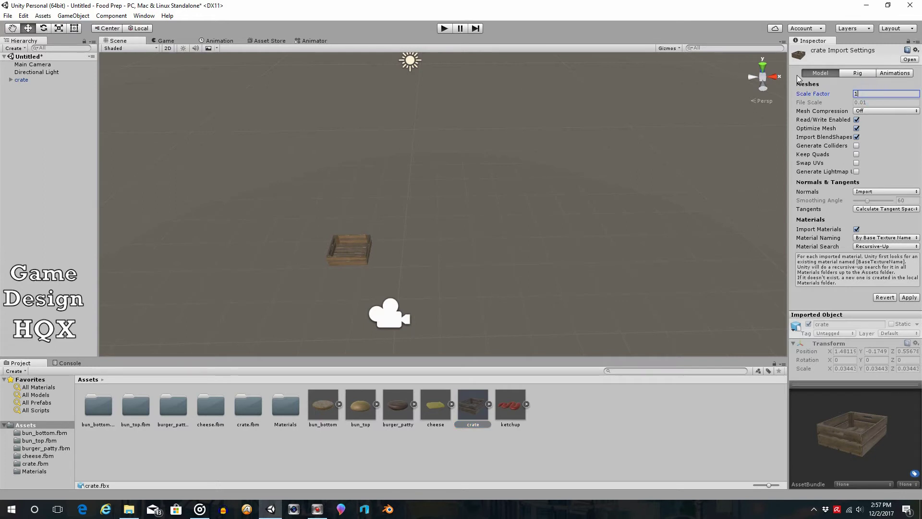
pyautogui.write('50')
pyautogui.click(600, 403)
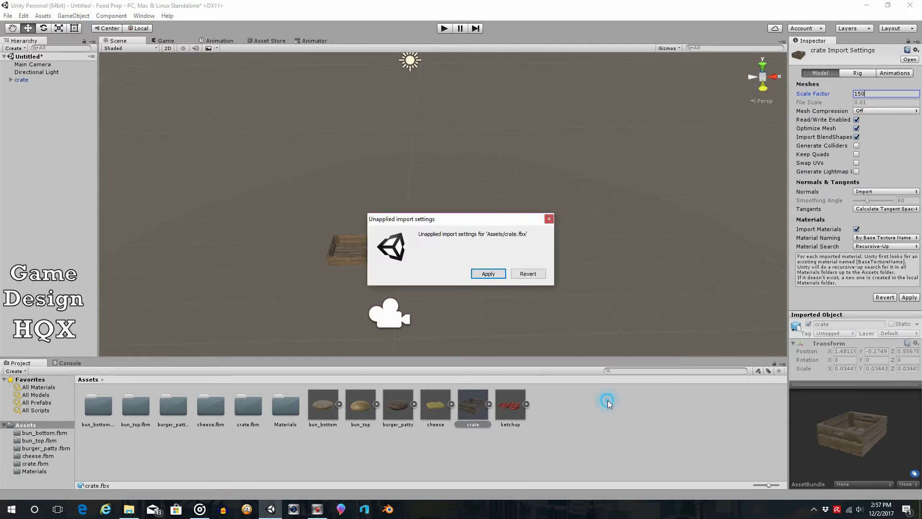
pyautogui.click(488, 273)
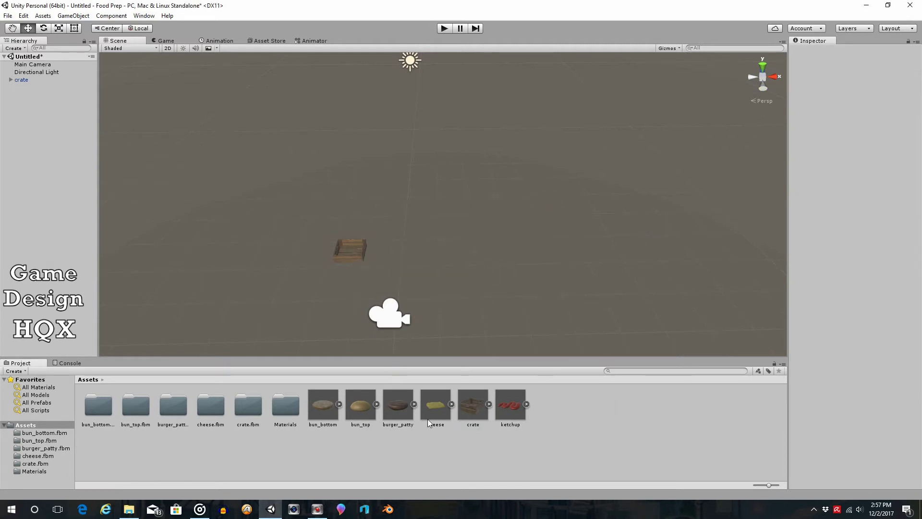
pyautogui.click(446, 30)
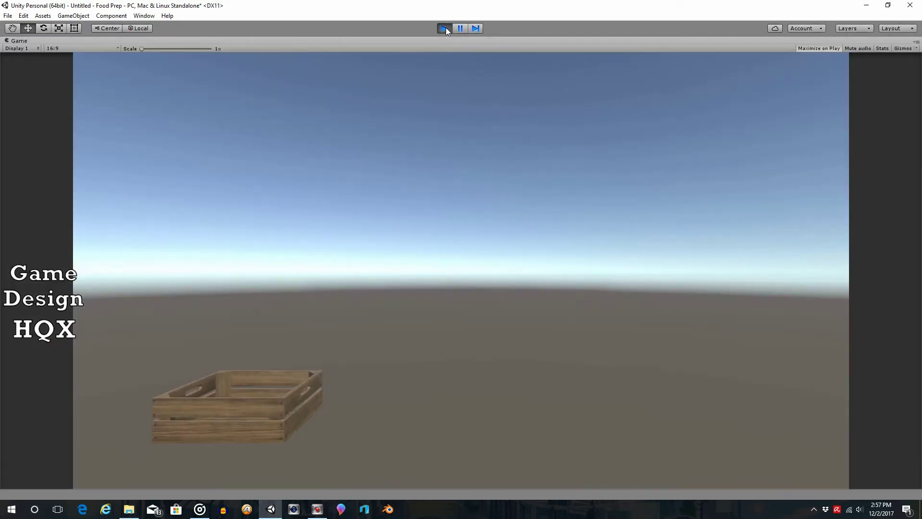
pyautogui.click(446, 30)
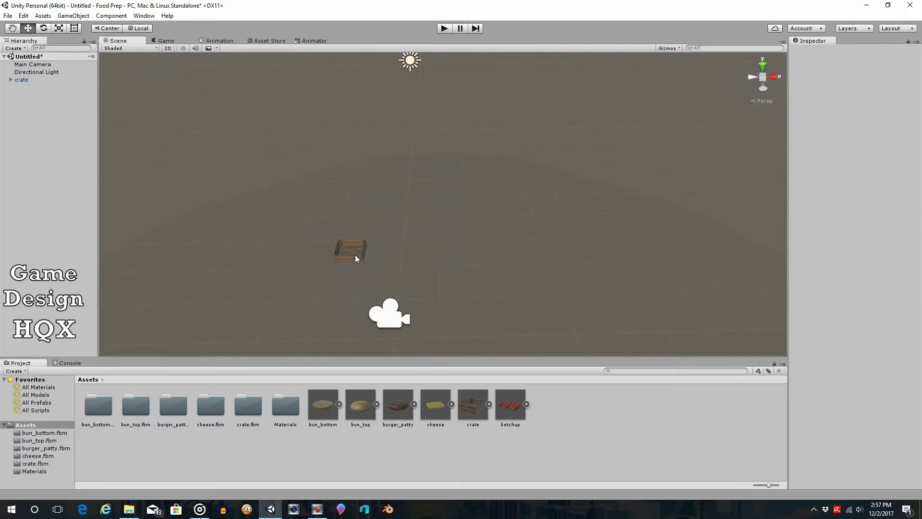
# - Move the crate left along X to -1.86 and check it in Play mode
pyautogui.click(356, 255)
pyautogui.moveTo(393, 255); pyautogui.dragTo(377, 257)
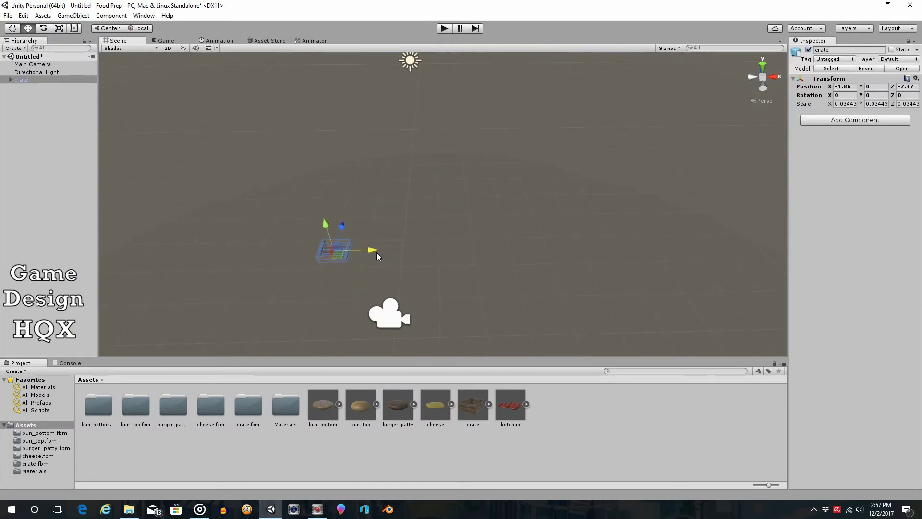
pyautogui.click(444, 29)
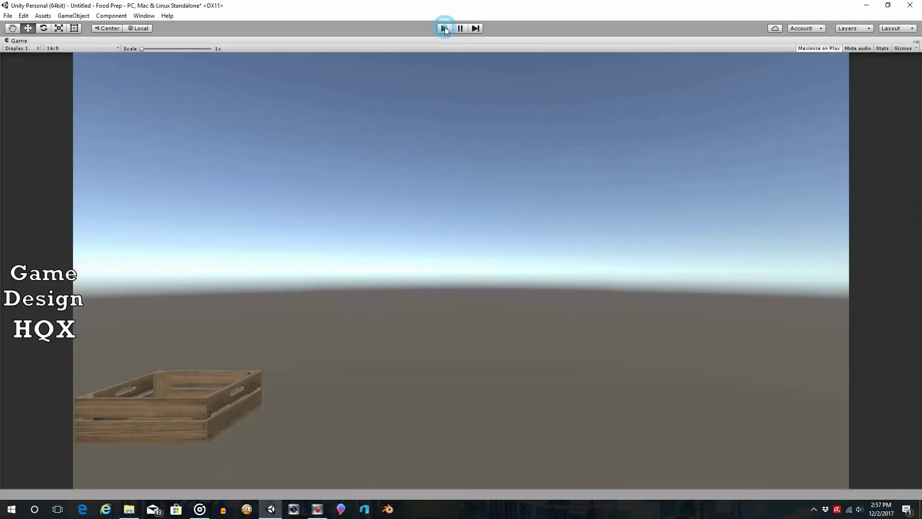
pyautogui.click(445, 29)
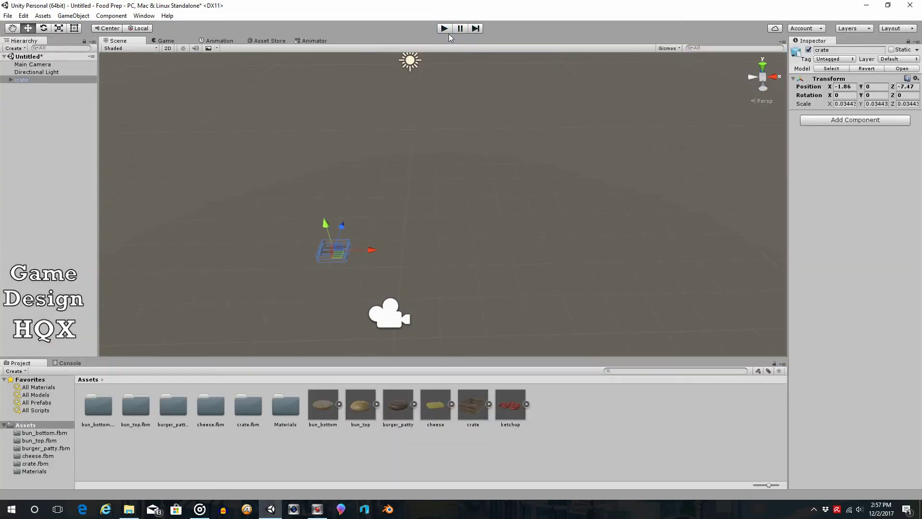
# - Select the crate and drag it along the Y axis until its height reads -0.27
pyautogui.click(379, 319)
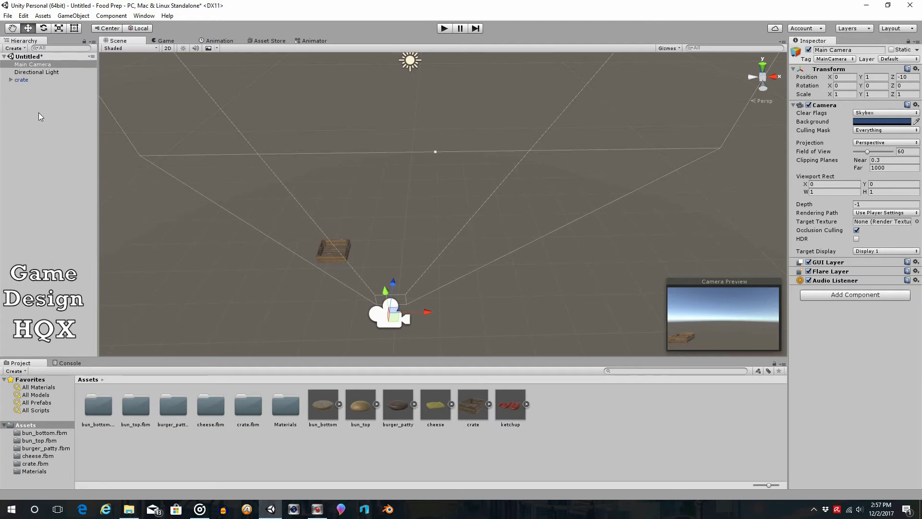
pyautogui.click(21, 80)
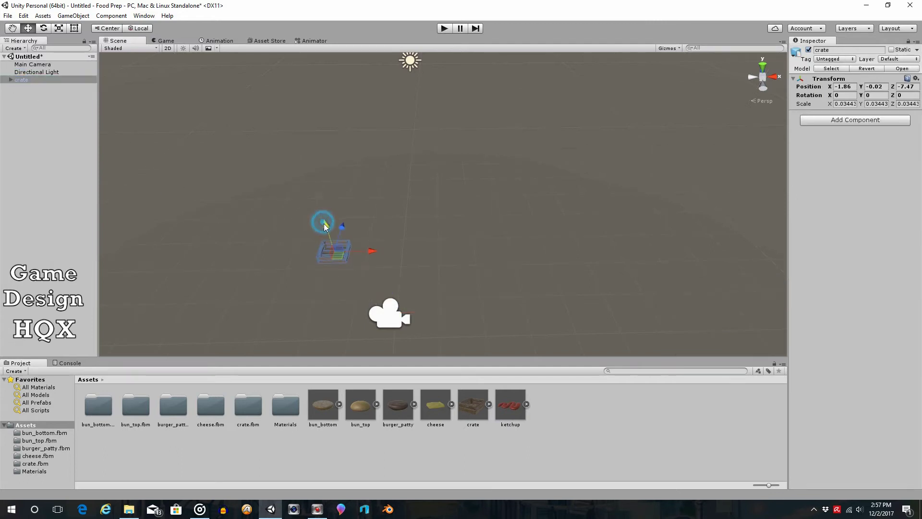
pyautogui.moveTo(325, 224); pyautogui.dragTo(328, 229)
pyautogui.click(390, 321)
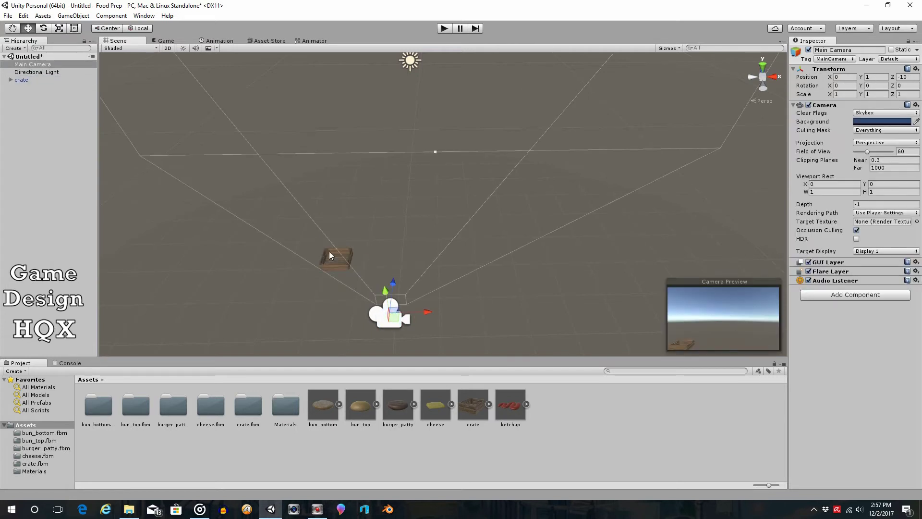
pyautogui.click(17, 136)
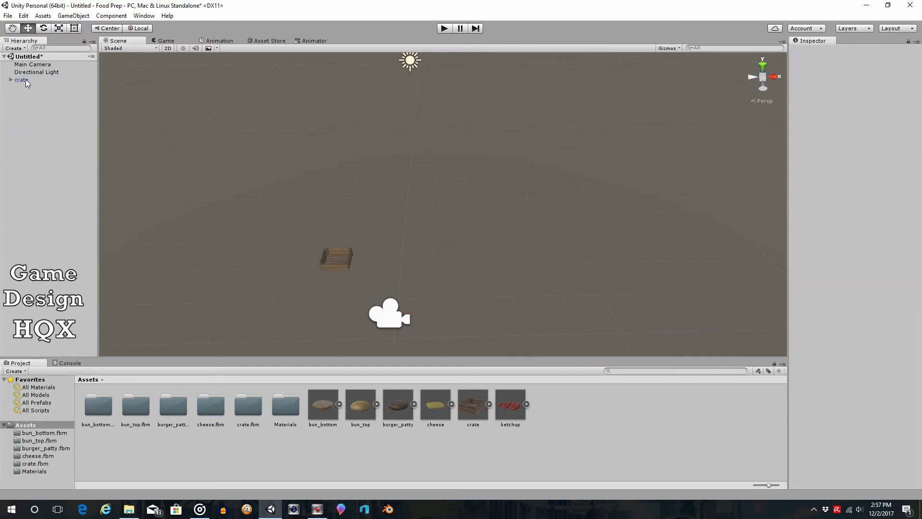
pyautogui.click(21, 79)
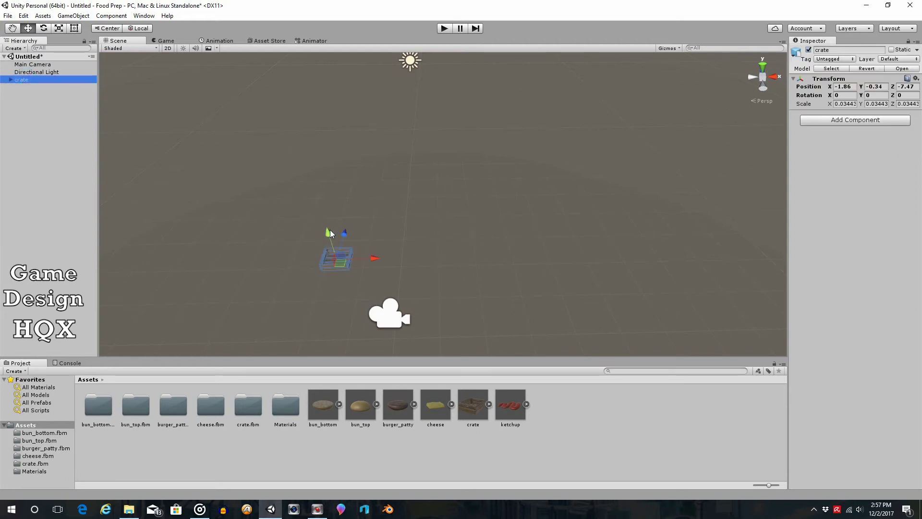
pyautogui.scroll(3, 327, 228)
pyautogui.click(307, 241)
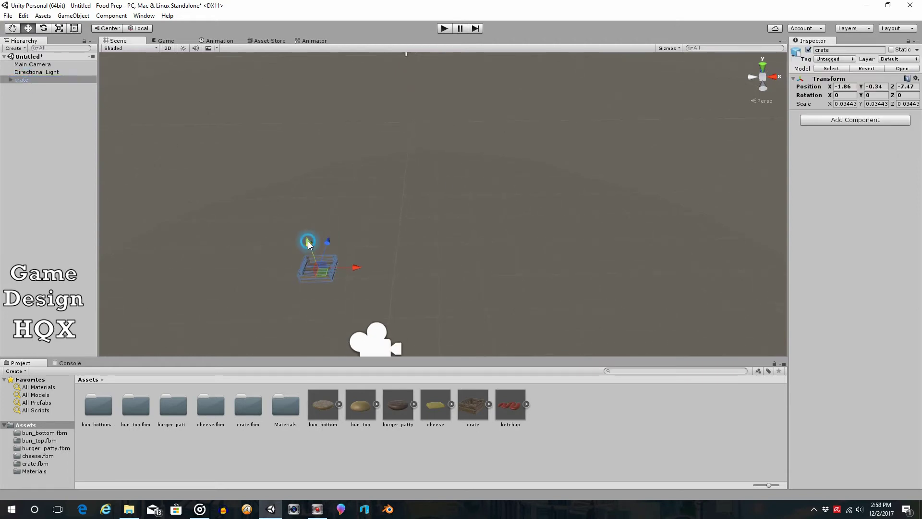
pyautogui.moveTo(307, 241); pyautogui.dragTo(307, 240)
# - Copy and paste the crate as crate (1) and move it beside the original
pyautogui.rightClick(21, 79)
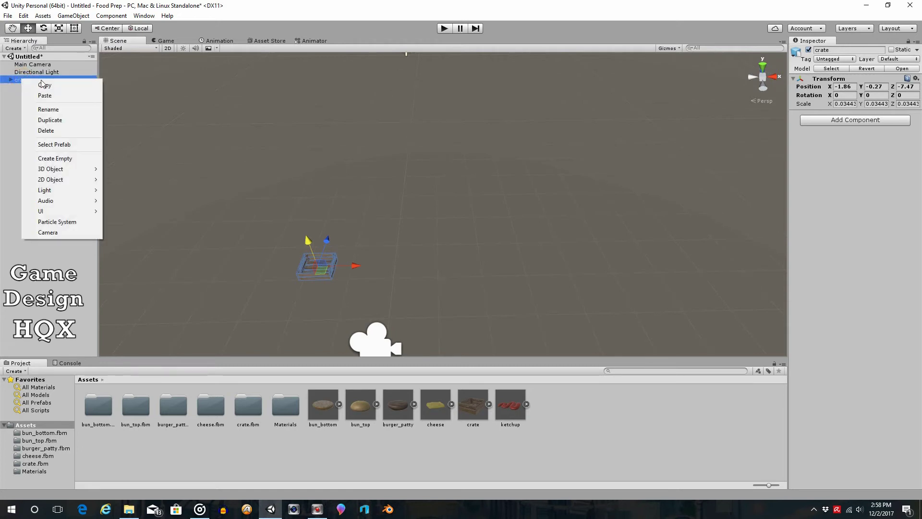
pyautogui.click(48, 85)
pyautogui.rightClick(29, 101)
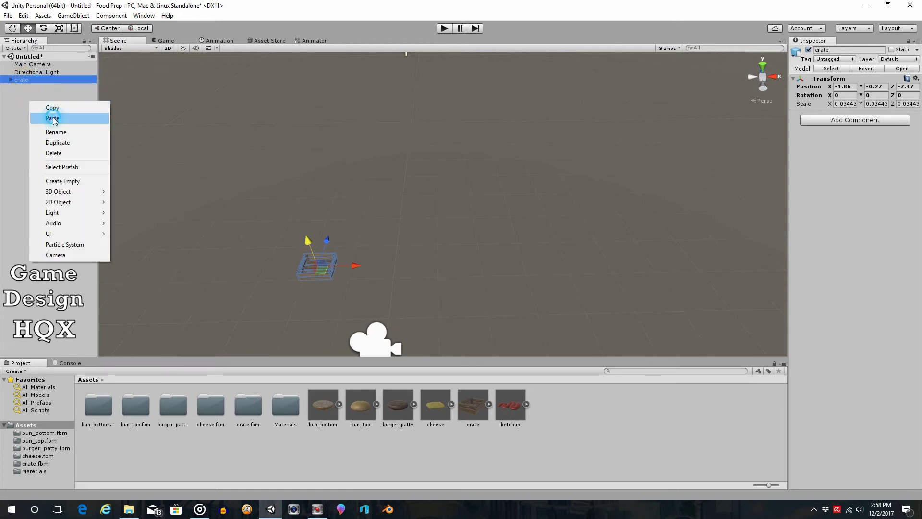
pyautogui.click(52, 117)
pyautogui.moveTo(358, 261); pyautogui.dragTo(399, 264)
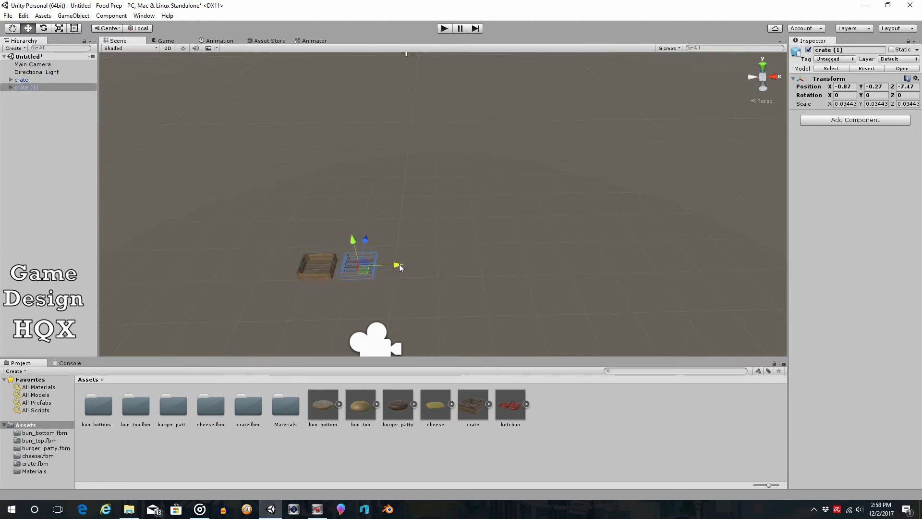
# - Copy and paste crate (1) as crate (2), place it at X 0.09, undoing an extra move
pyautogui.rightClick(36, 85)
pyautogui.click(45, 91)
pyautogui.rightClick(42, 107)
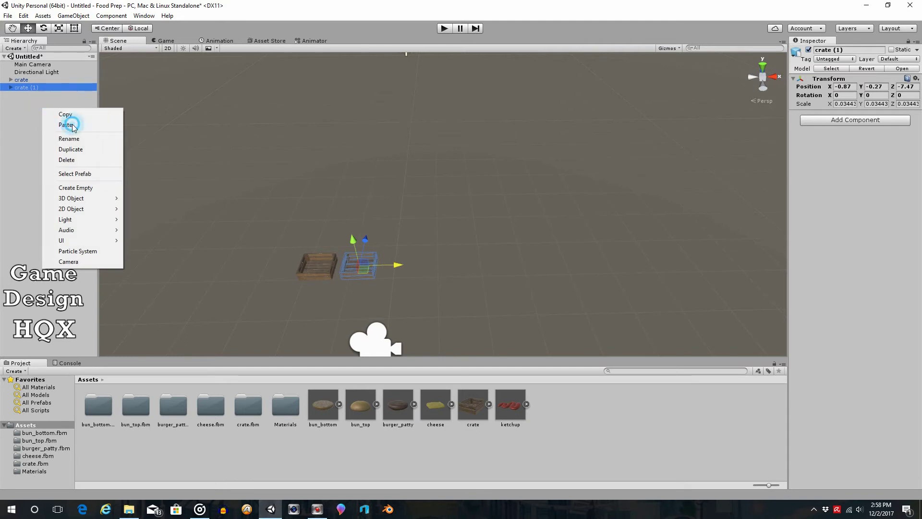
pyautogui.click(70, 125)
pyautogui.moveTo(398, 264); pyautogui.dragTo(439, 270)
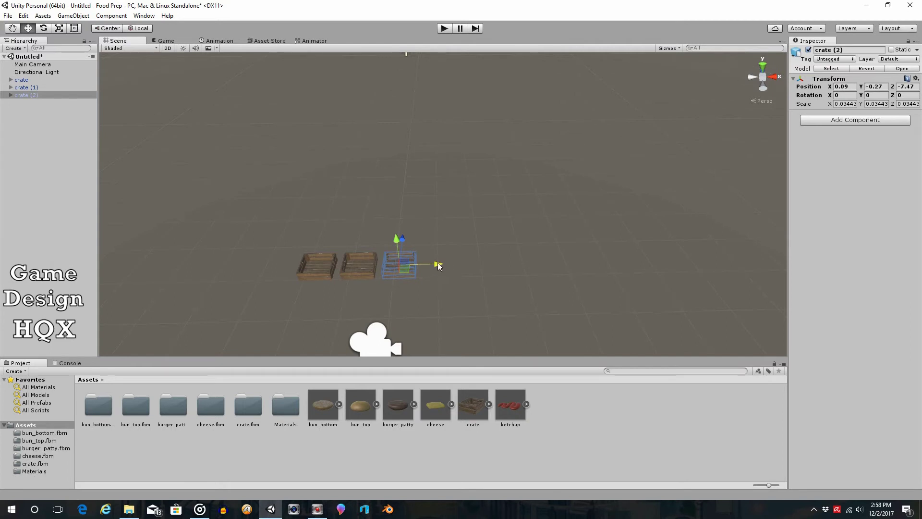
pyautogui.moveTo(439, 263)
pyautogui.mouseDown()
pyautogui.moveTo(300, 261)
pyautogui.moveTo(443, 275)
pyautogui.mouseUp()
pyautogui.click(23, 15)
pyautogui.moveTo(43, 16)
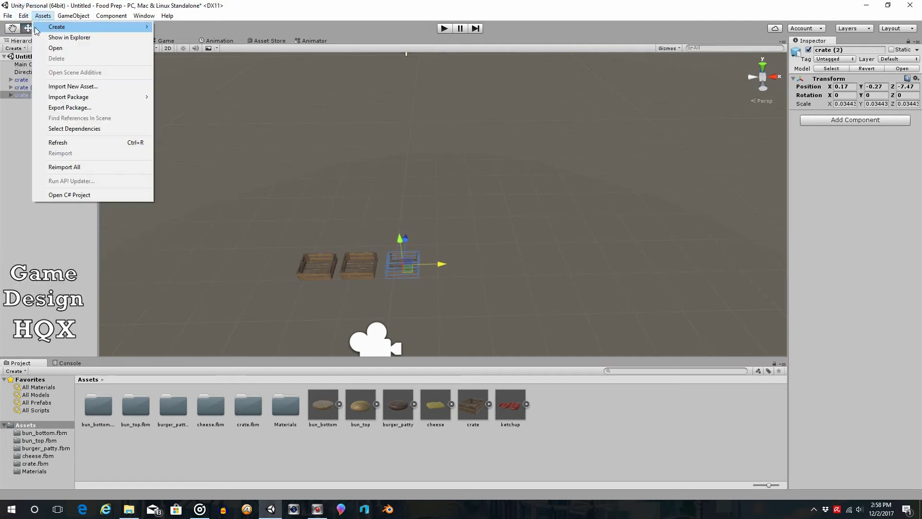
pyautogui.click(36, 26)
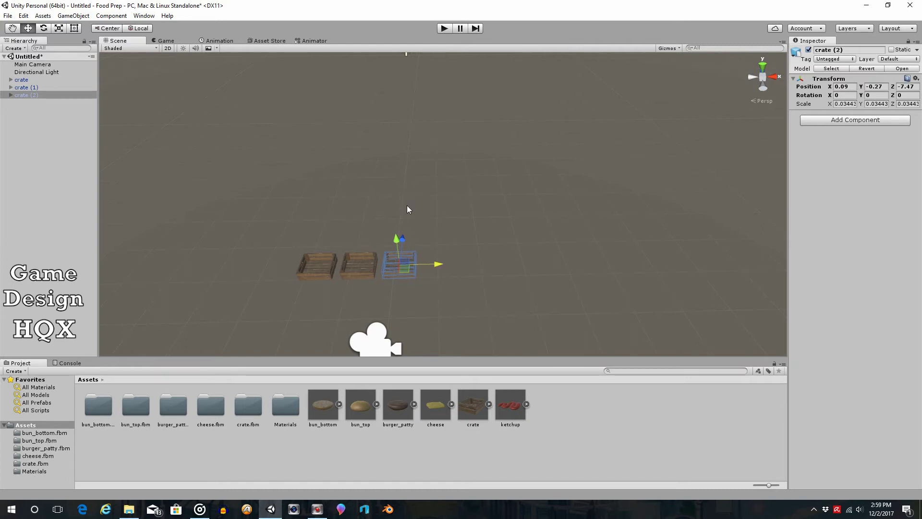
# - Duplicate crate (2) as crate (3) and move it to X 1.09 at the row's end
pyautogui.rightClick(35, 96)
pyautogui.click(34, 104)
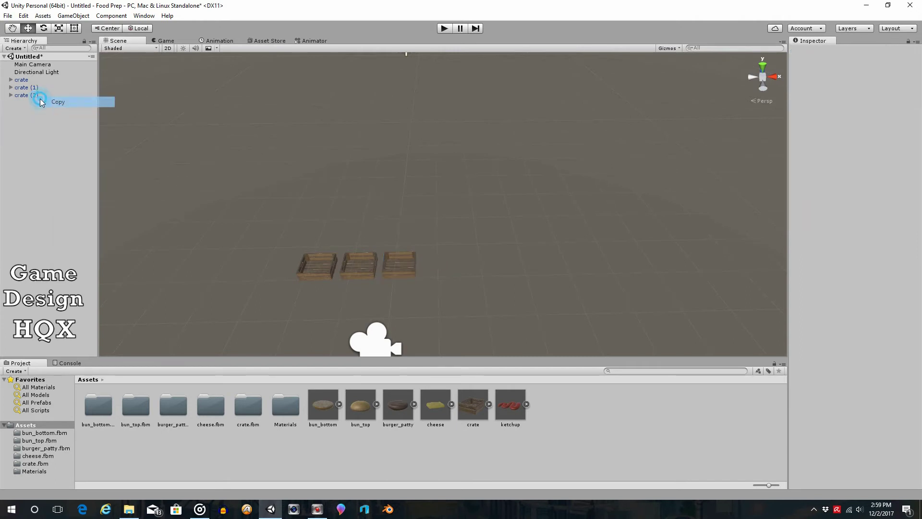
pyautogui.rightClick(31, 110)
pyautogui.click(42, 128)
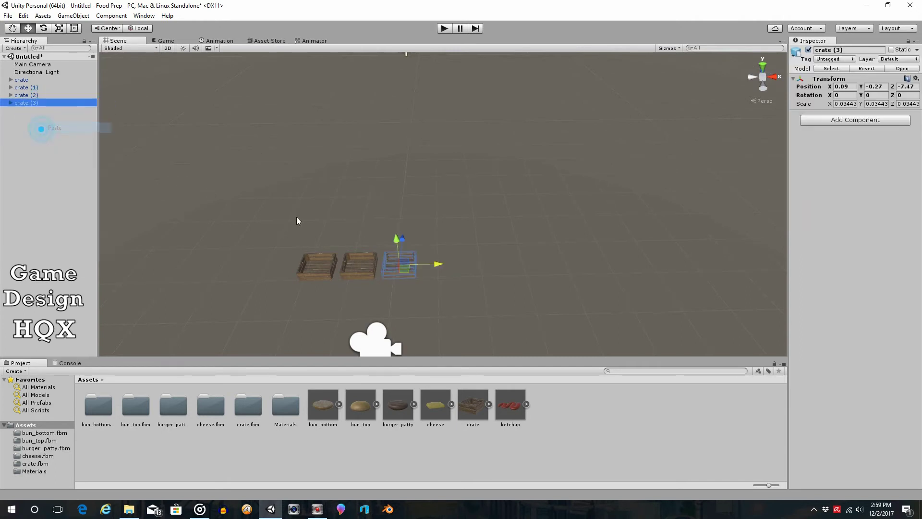
pyautogui.click(452, 266)
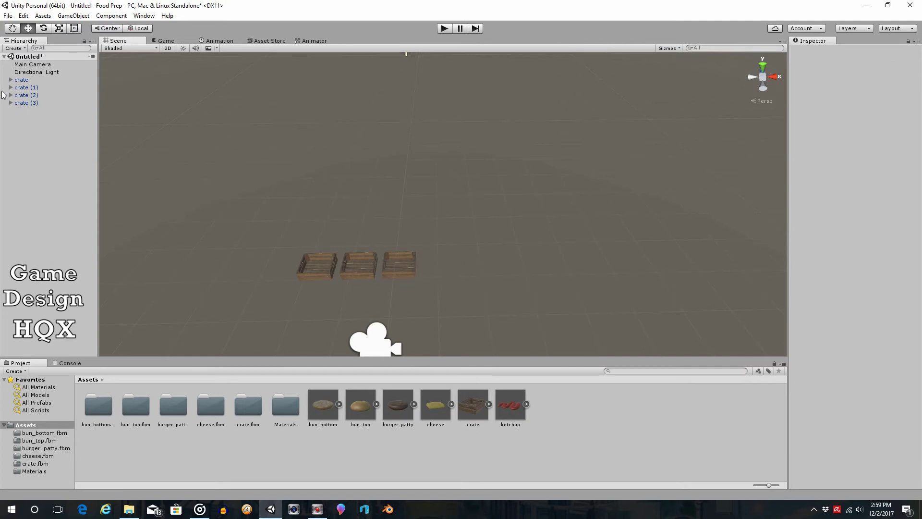
pyautogui.click(19, 103)
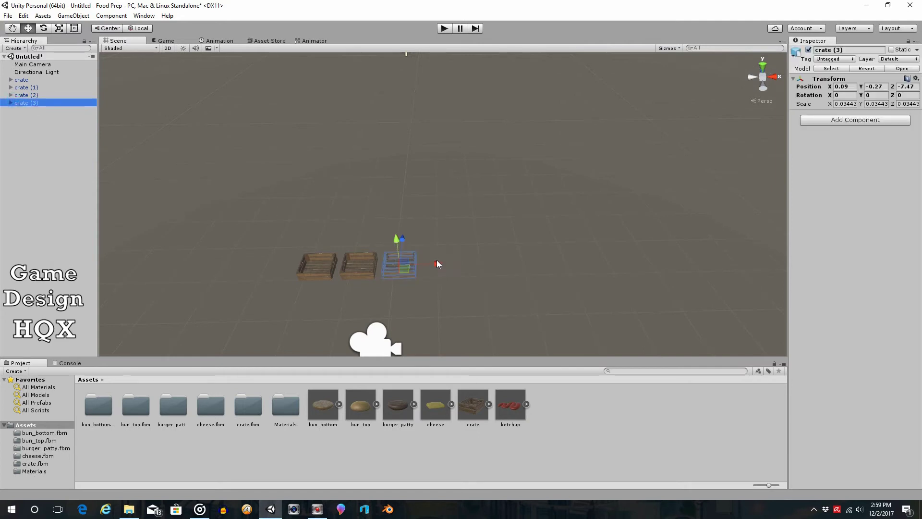
pyautogui.moveTo(436, 261); pyautogui.dragTo(478, 268)
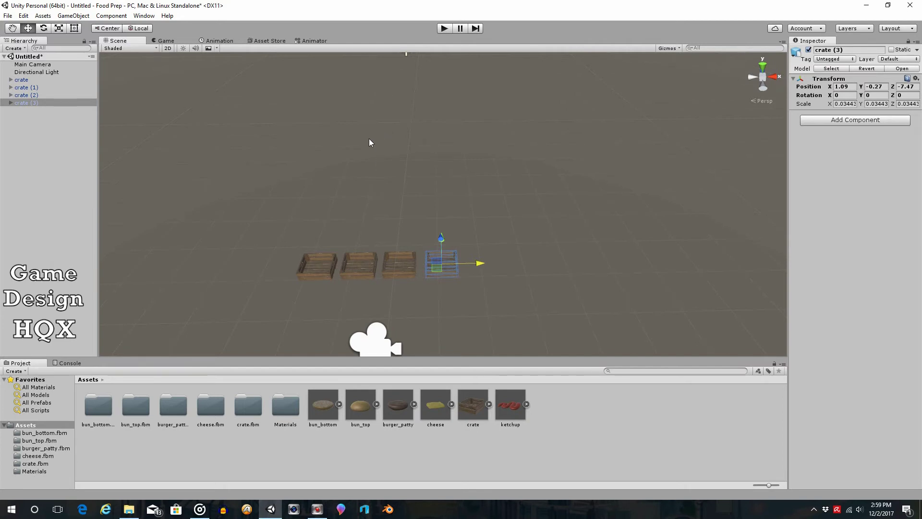
# - Paste another copy as crate (4) and move it to X 2.09, completing five crates
pyautogui.rightClick(38, 102)
pyautogui.click(51, 106)
pyautogui.rightClick(29, 126)
pyautogui.click(57, 139)
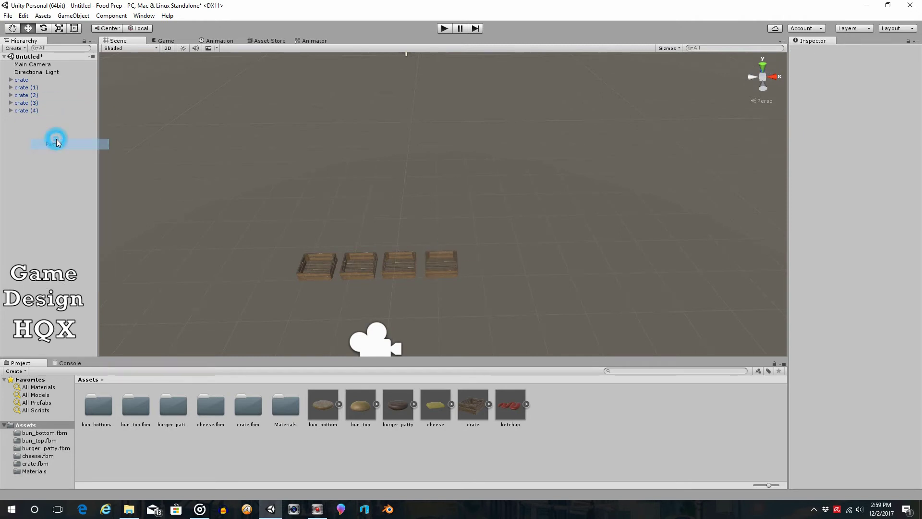
pyautogui.click(22, 112)
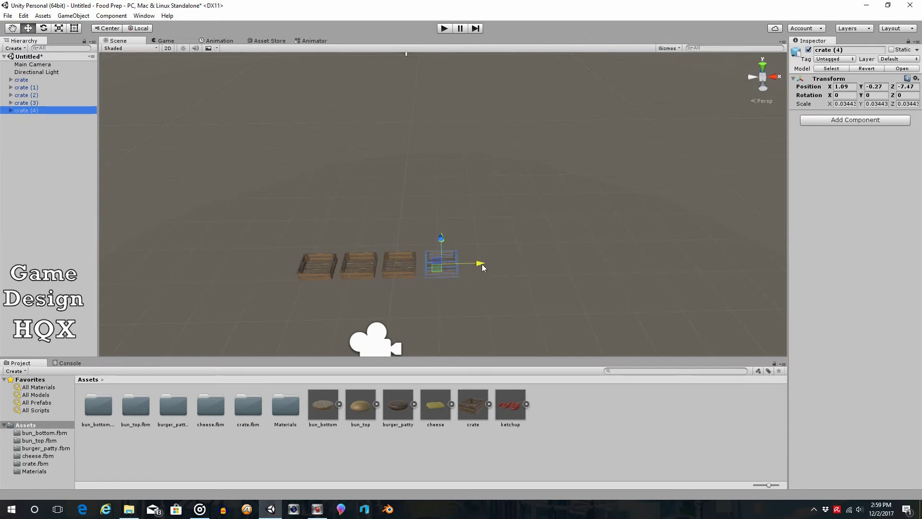
pyautogui.moveTo(482, 263); pyautogui.dragTo(523, 262)
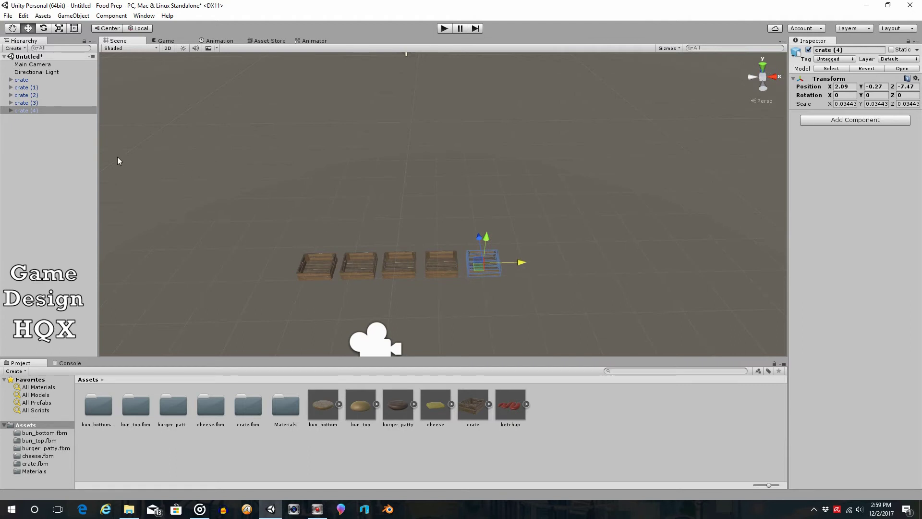
# - Rename crate (1) to 'crate'
pyautogui.doubleClick(44, 90)
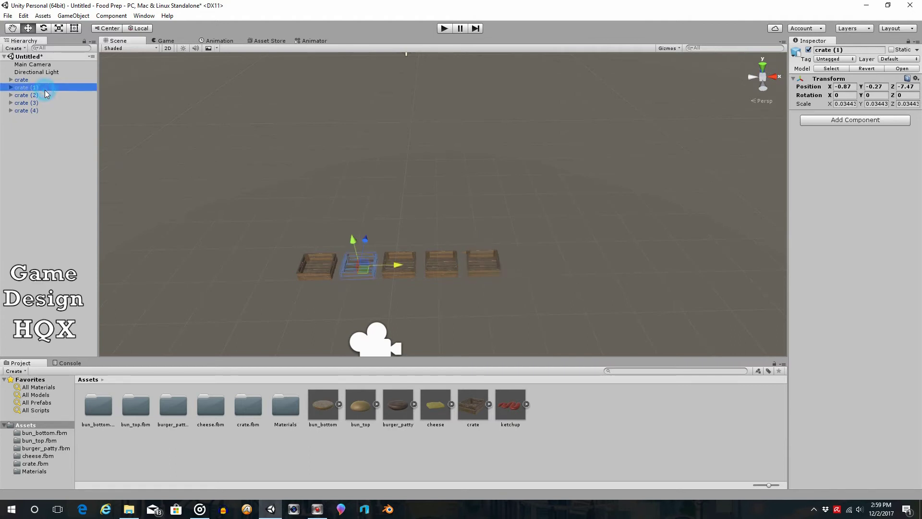
pyautogui.click(47, 86)
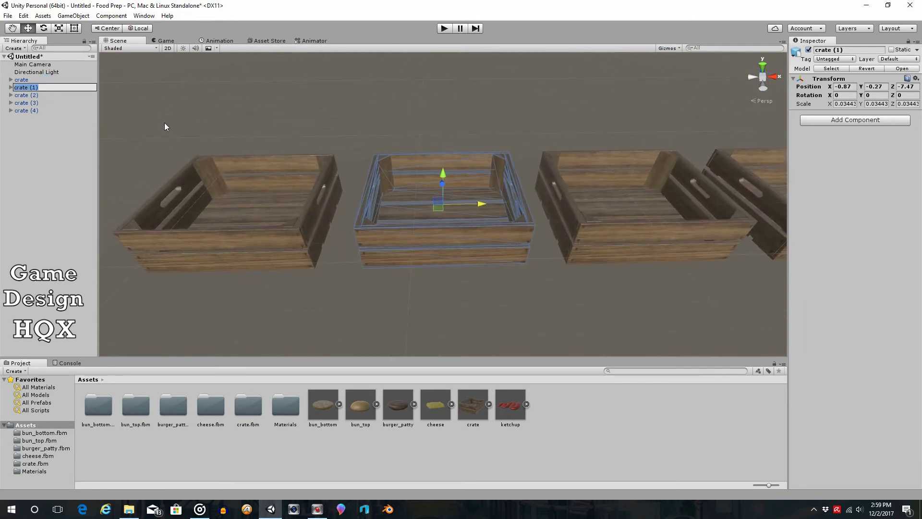
pyautogui.click(61, 88)
pyautogui.click(44, 120)
# - Frame the crates and Main Camera, then pan and orbit the view to close in on crate (2)
pyautogui.doubleClick(20, 80)
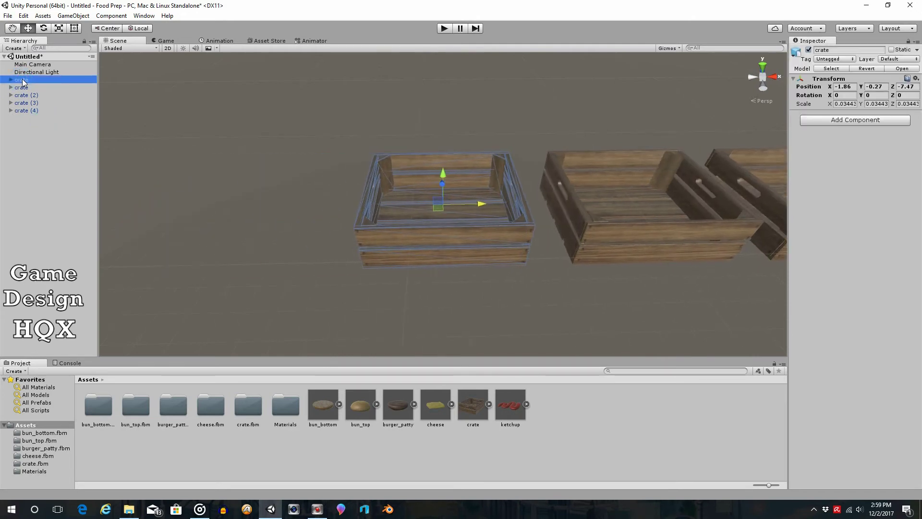
pyautogui.doubleClick(27, 88)
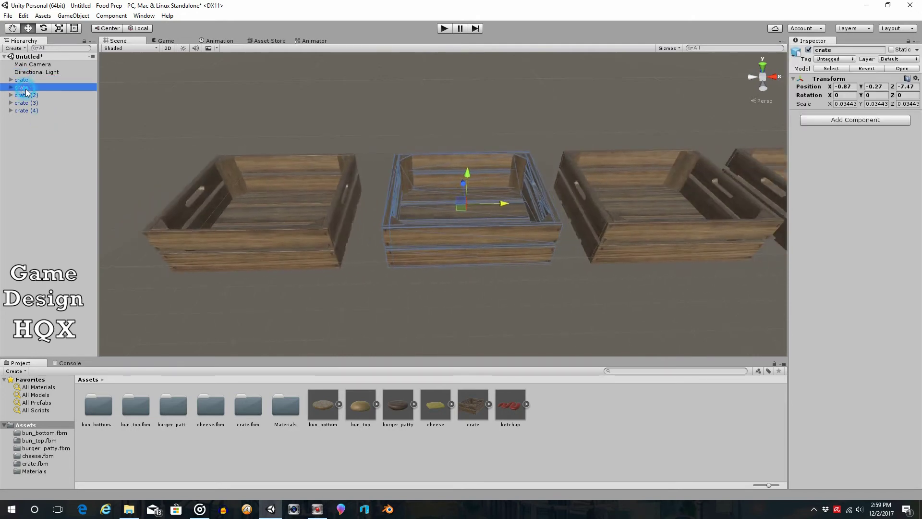
pyautogui.doubleClick(37, 64)
pyautogui.scroll(5, 531, 240)
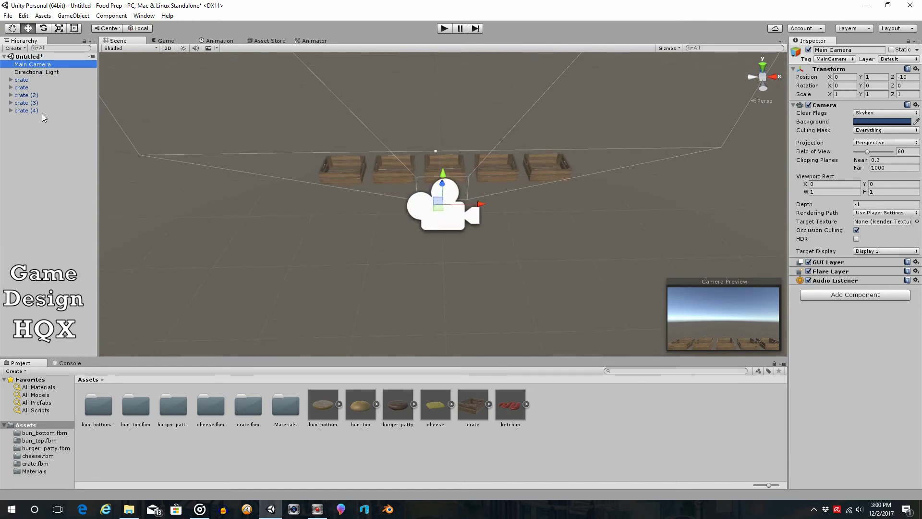
pyautogui.click(36, 95)
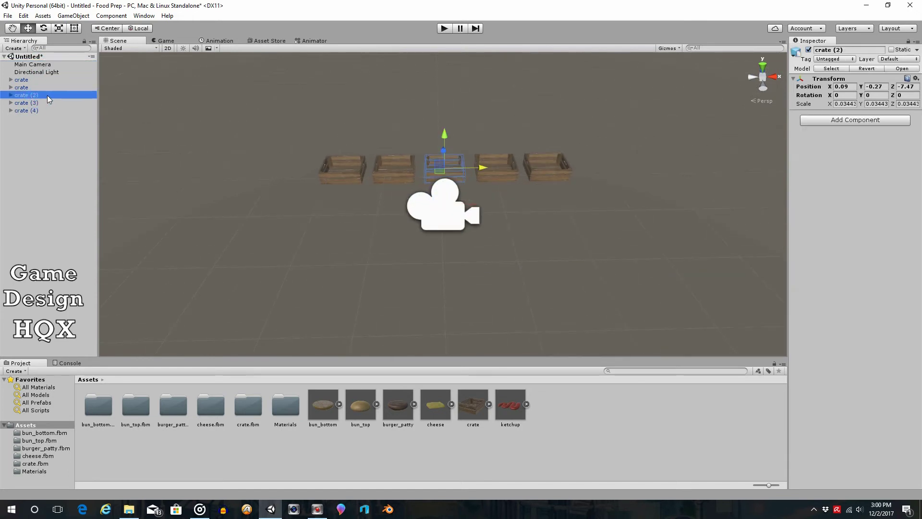
pyautogui.click(12, 28)
pyautogui.moveTo(454, 202); pyautogui.dragTo(417, 302)
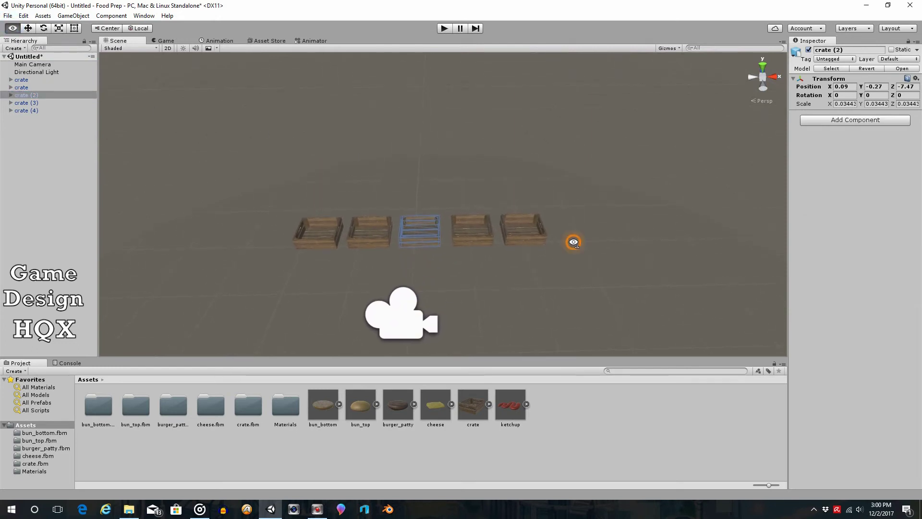
pyautogui.keyDown('alt'); pyautogui.moveTo(575, 241); pyautogui.dragTo(568, 244); pyautogui.keyUp('alt')
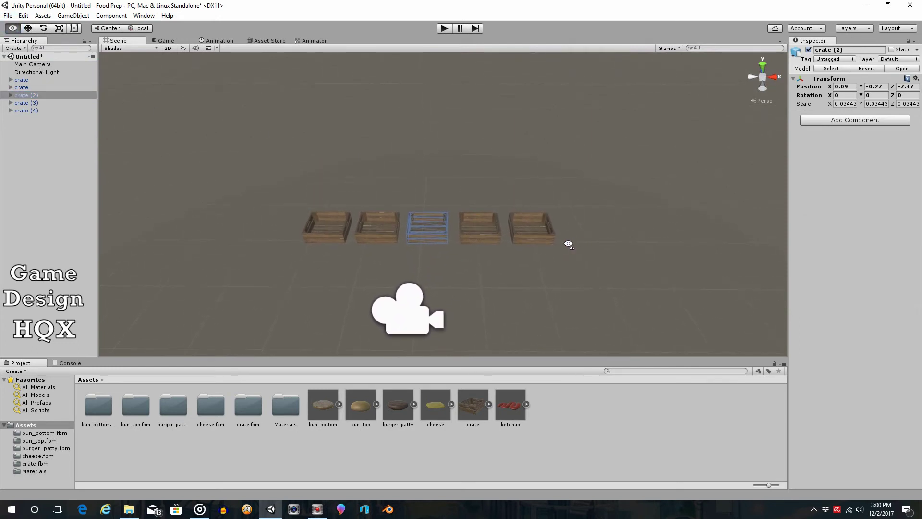
pyautogui.click(52, 97)
pyautogui.press('f')
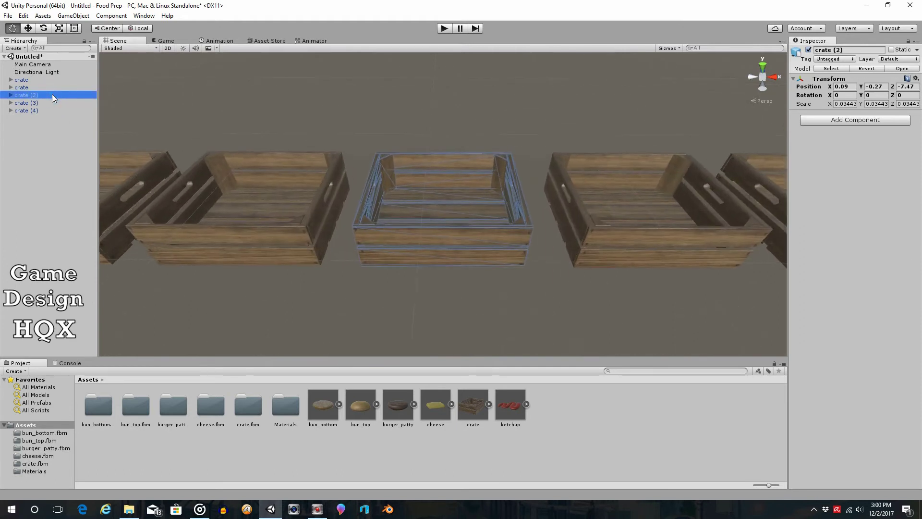
# - Delete the numbers so crate (2) and crate (3) are both named 'crate'
pyautogui.press('End')
pyautogui.press('BackSpace')
pyautogui.press('BackSpace')
pyautogui.press('BackSpace')
pyautogui.press('BackSpace')
pyautogui.click(44, 103)
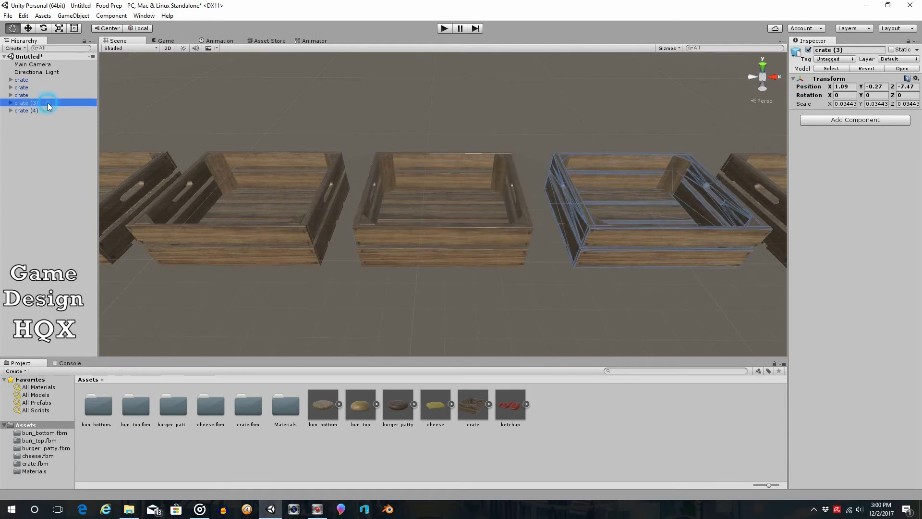
pyautogui.press('F2')
pyautogui.press('End')
pyautogui.press('BackSpace')
pyautogui.press('BackSpace')
pyautogui.press('BackSpace')
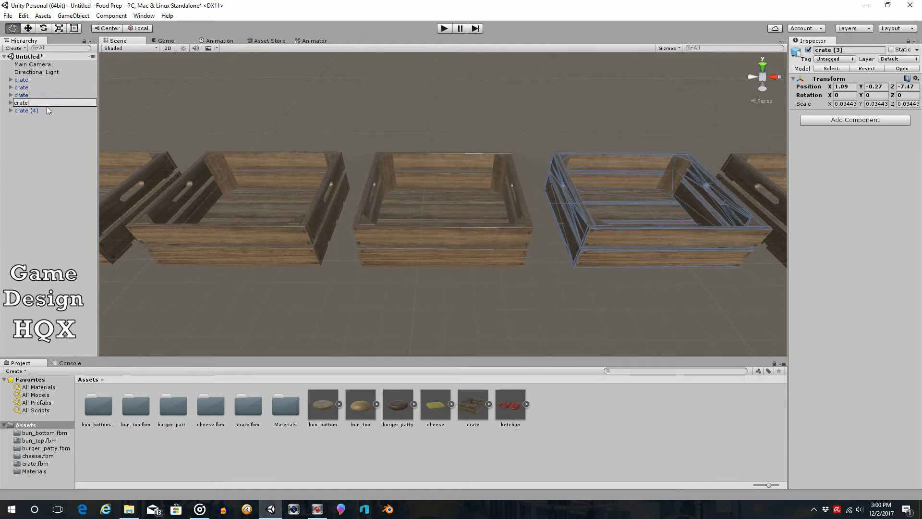
pyautogui.click(41, 111)
# - Rename crate (4) to 'crate', deselect, and check the Hierarchy list
pyautogui.press('F2')
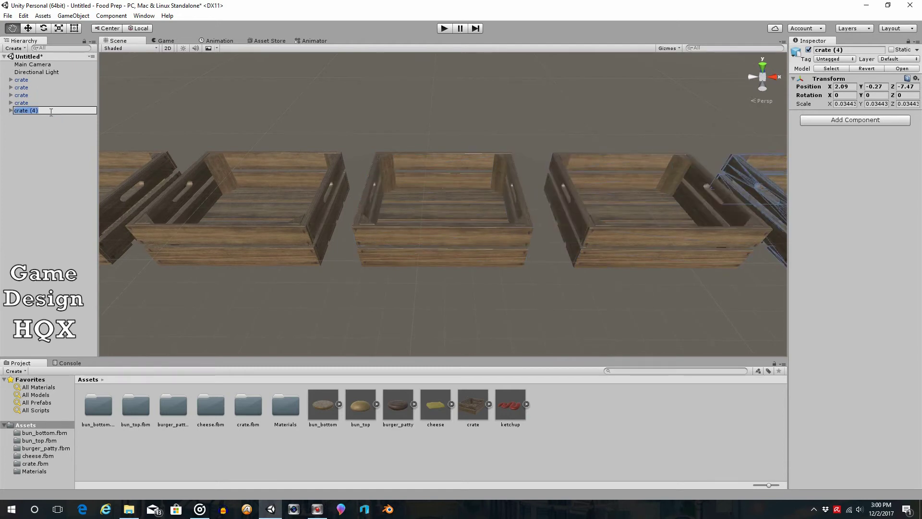
pyautogui.press('End')
pyautogui.press('BackSpace')
pyautogui.press('BackSpace')
pyautogui.press('BackSpace')
pyautogui.click(33, 153)
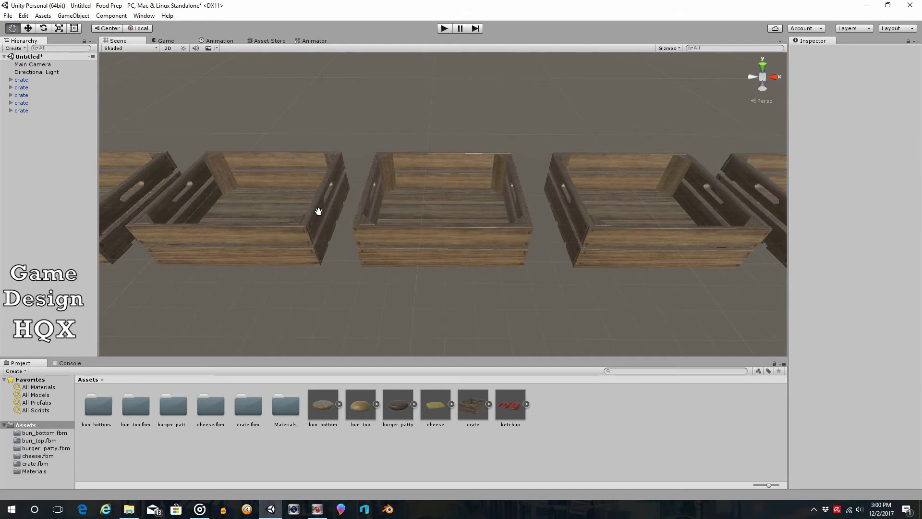
pyautogui.scroll(-5, 478, 208)
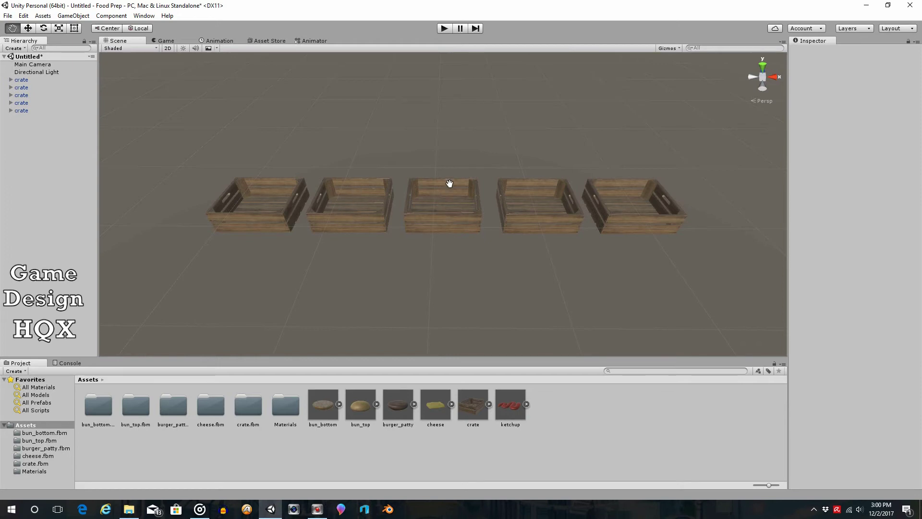
pyautogui.scroll(-5, 436, 181)
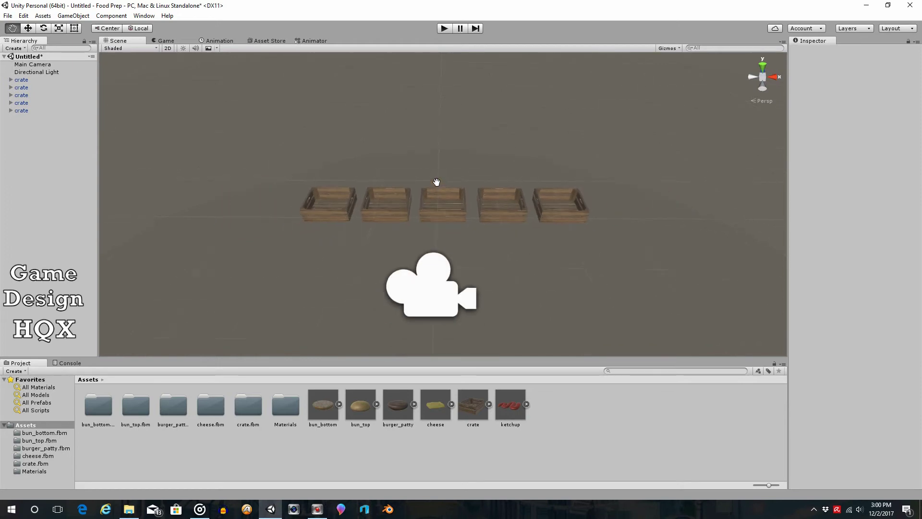
pyautogui.scroll(1, 436, 181)
pyautogui.scroll(-2, 437, 182)
pyautogui.scroll(3, 436, 181)
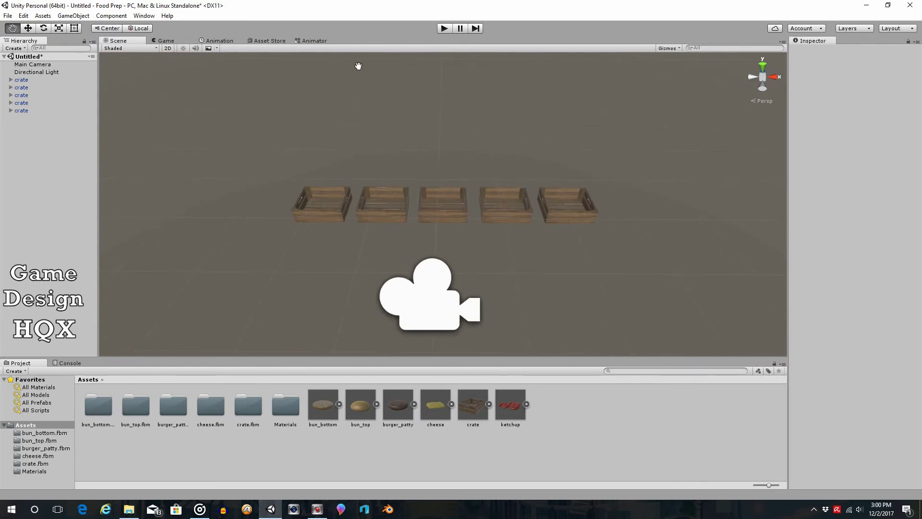
# - Preview in play mode, then nudge the rightmost crate left with the Move tool
pyautogui.click(445, 28)
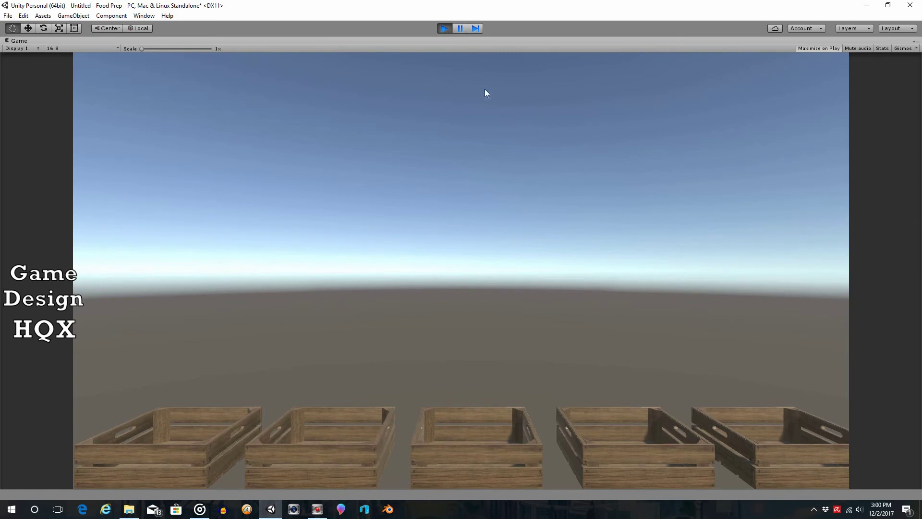
pyautogui.click(446, 28)
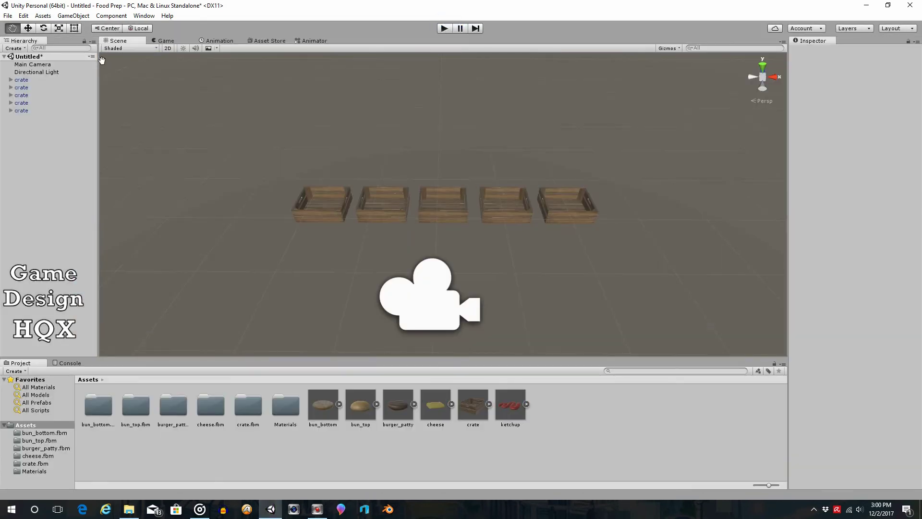
pyautogui.click(28, 29)
pyautogui.click(550, 198)
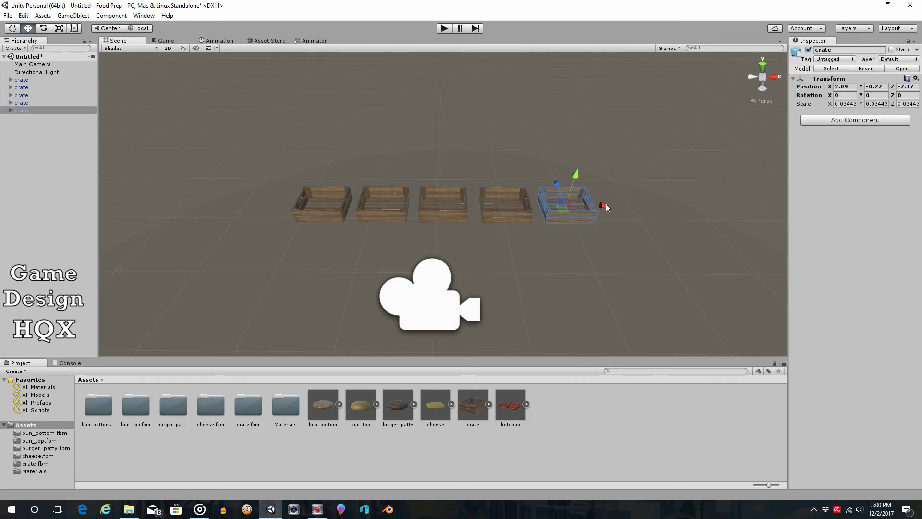
pyautogui.moveTo(604, 204); pyautogui.dragTo(530, 207)
# - Nudge the third crate slightly left to even the spacing
pyautogui.click(516, 219)
pyautogui.click(389, 201)
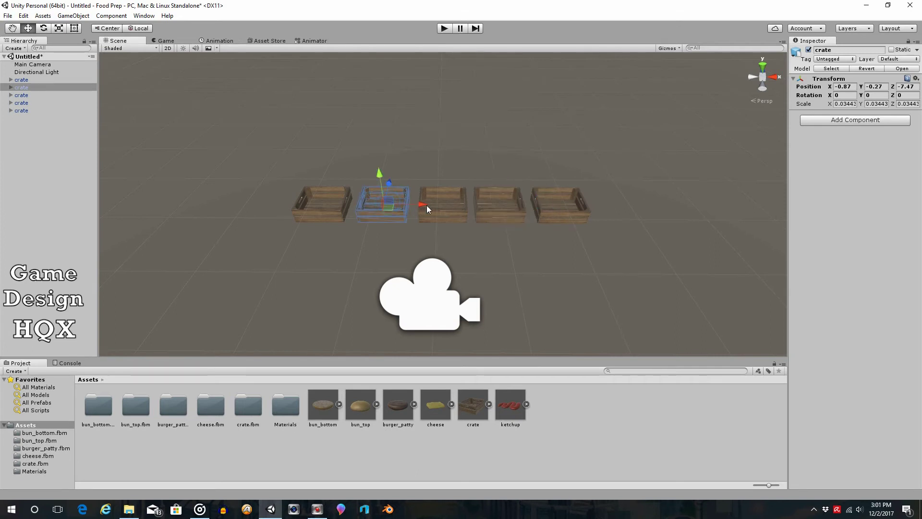
pyautogui.click(445, 207)
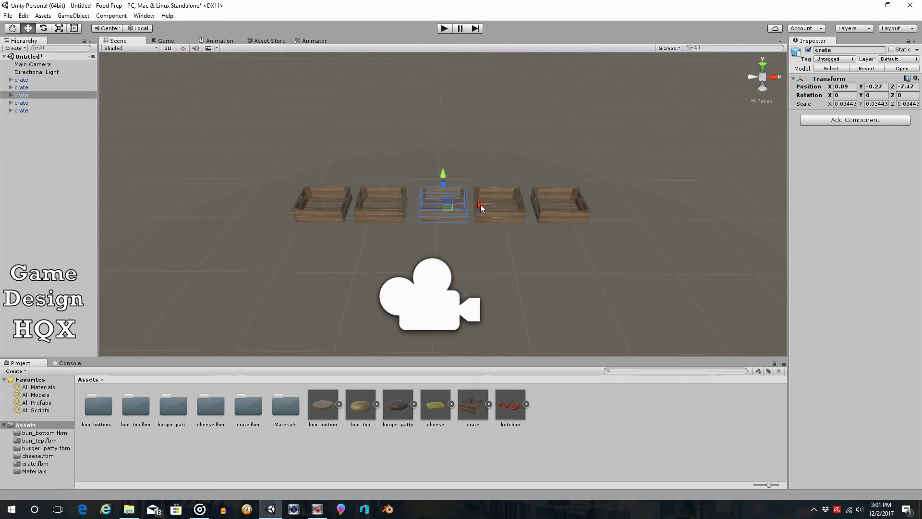
pyautogui.moveTo(481, 204); pyautogui.dragTo(478, 204)
# - Recheck spacing in play mode and shift the fifth crate to Position X 1.95
pyautogui.click(445, 29)
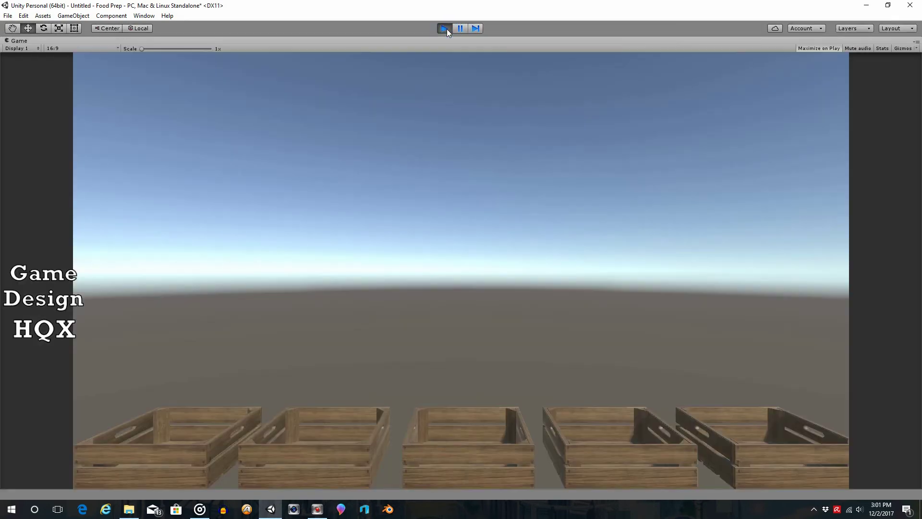
pyautogui.click(445, 28)
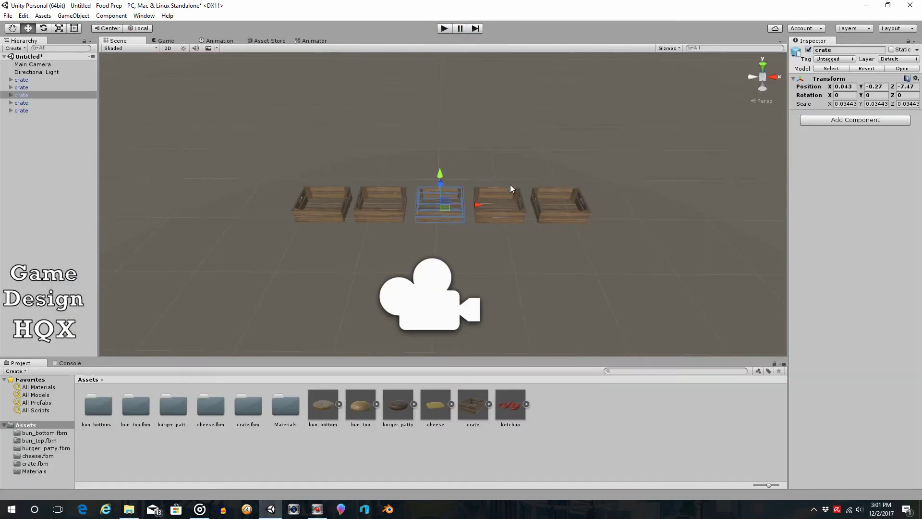
pyautogui.click(552, 200)
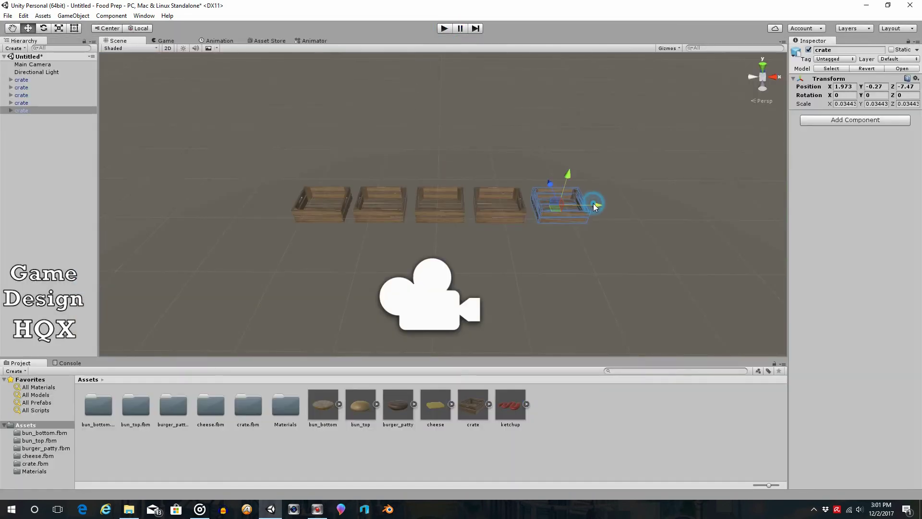
pyautogui.moveTo(595, 207); pyautogui.dragTo(593, 207)
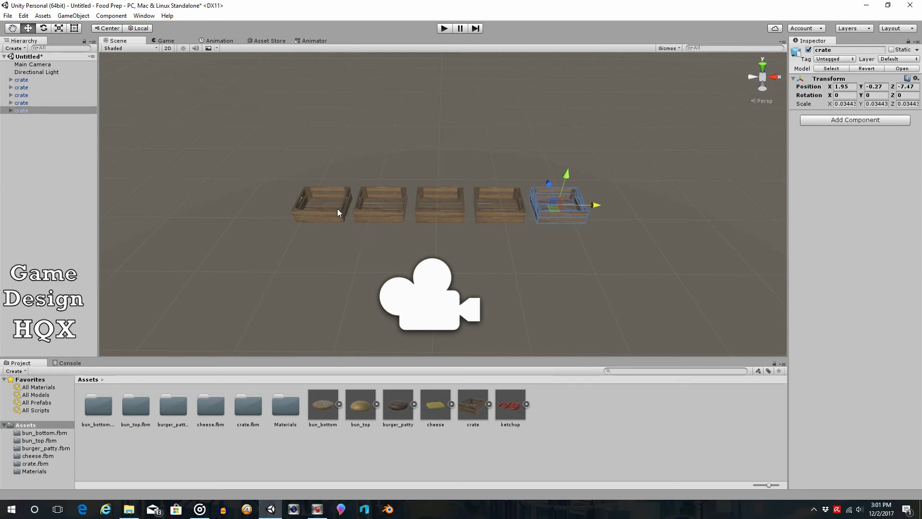
# - Pan the Scene view down-right with the Hand tool so the crate row sits lower
pyautogui.click(11, 28)
pyautogui.moveTo(451, 128); pyautogui.dragTo(486, 195)
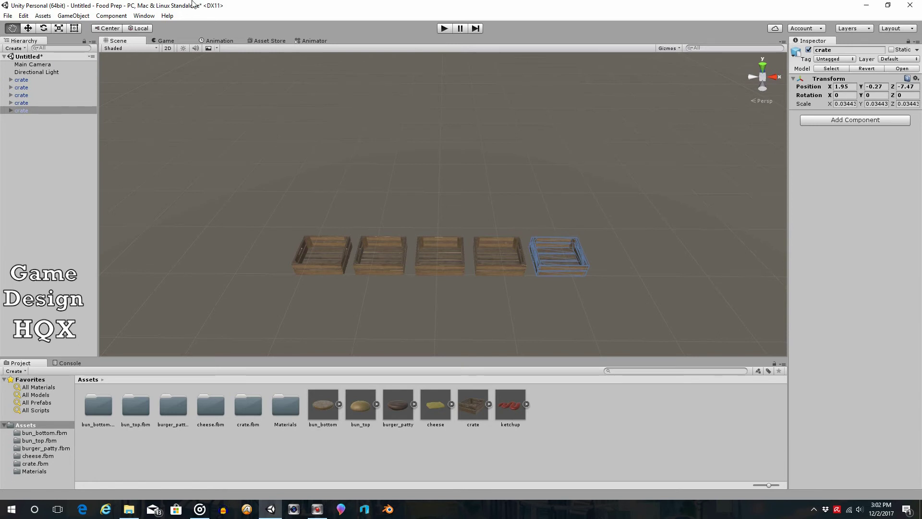
# - Add a cube, flatten it to Scale Y 0.1, and move it behind the crates
pyautogui.click(73, 15)
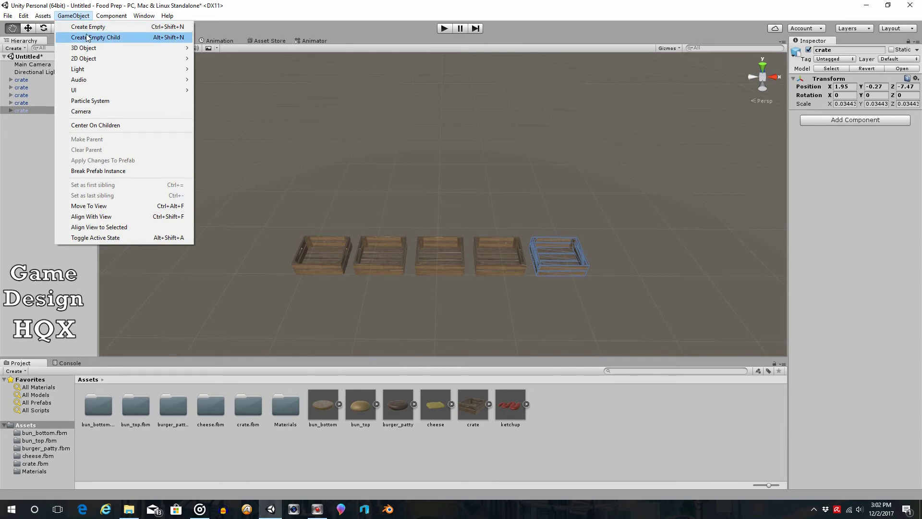
pyautogui.moveTo(91, 48)
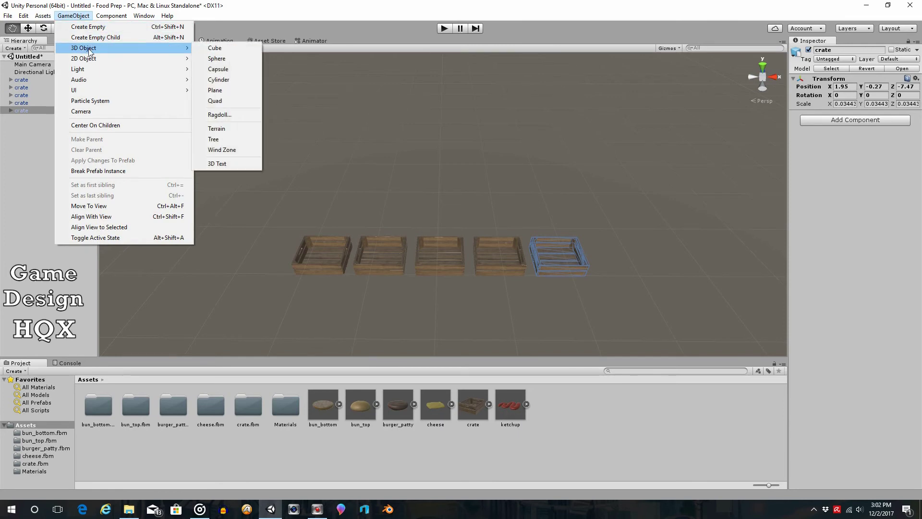
pyautogui.click(216, 49)
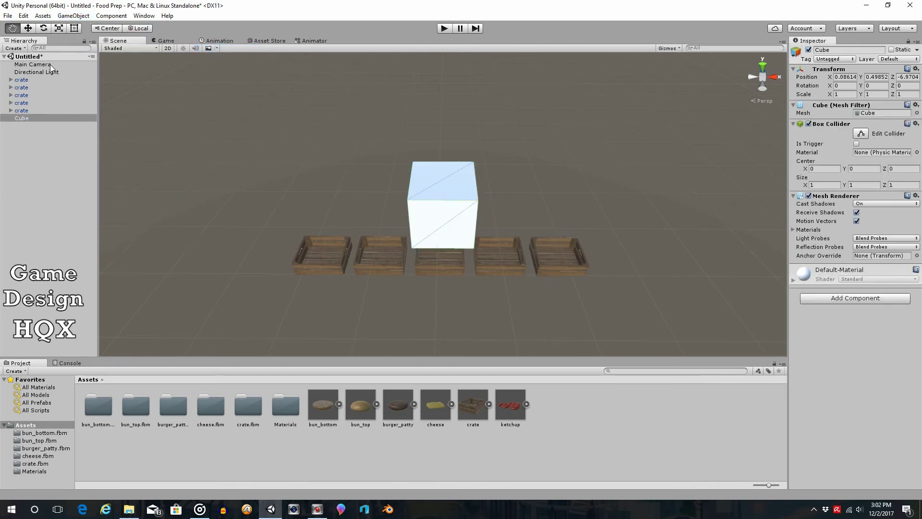
pyautogui.press('w')
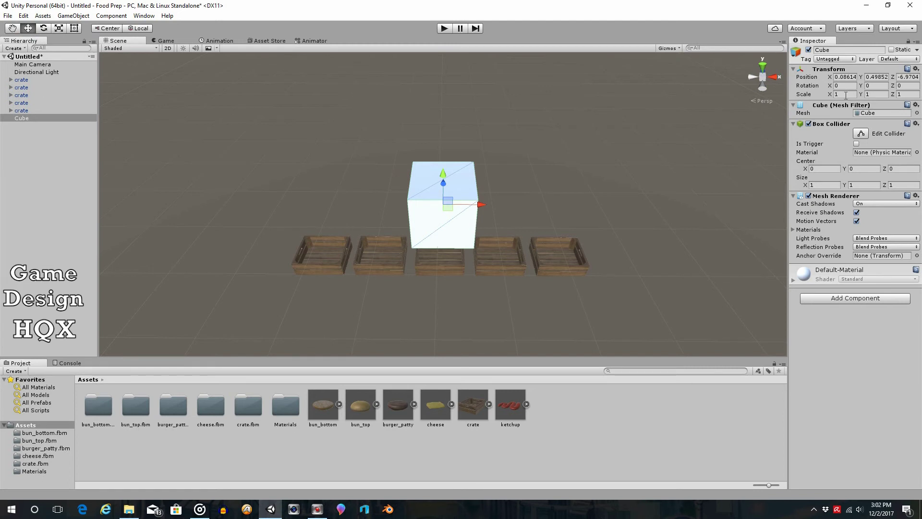
pyautogui.click(872, 96)
pyautogui.write('.2')
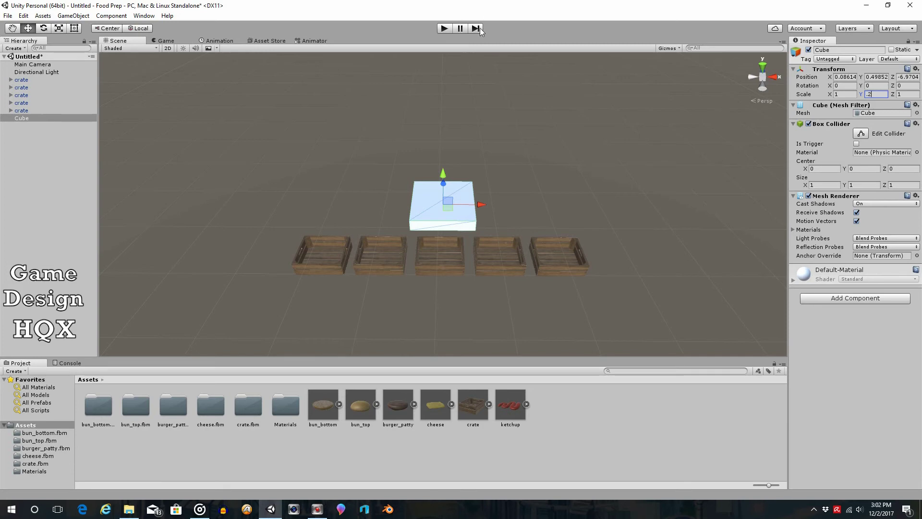
pyautogui.moveTo(443, 176); pyautogui.dragTo(446, 204)
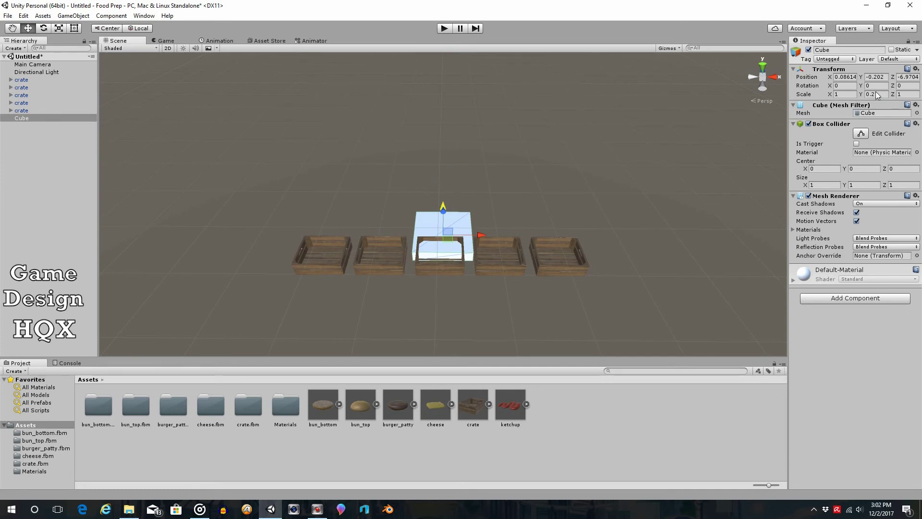
pyautogui.write('0.1')
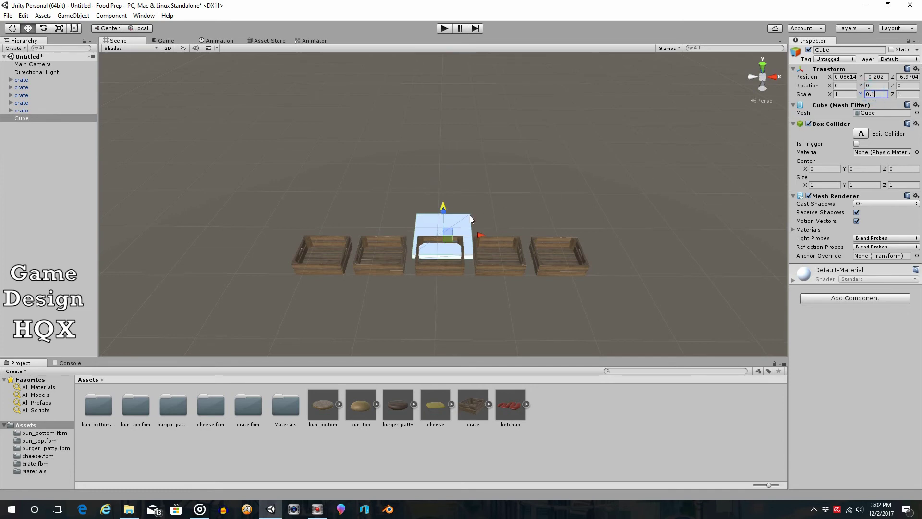
pyautogui.moveTo(444, 211); pyautogui.dragTo(558, 177)
# - Widen the slab to Scale X 2, shift it left, and preview in play mode
pyautogui.click(845, 94)
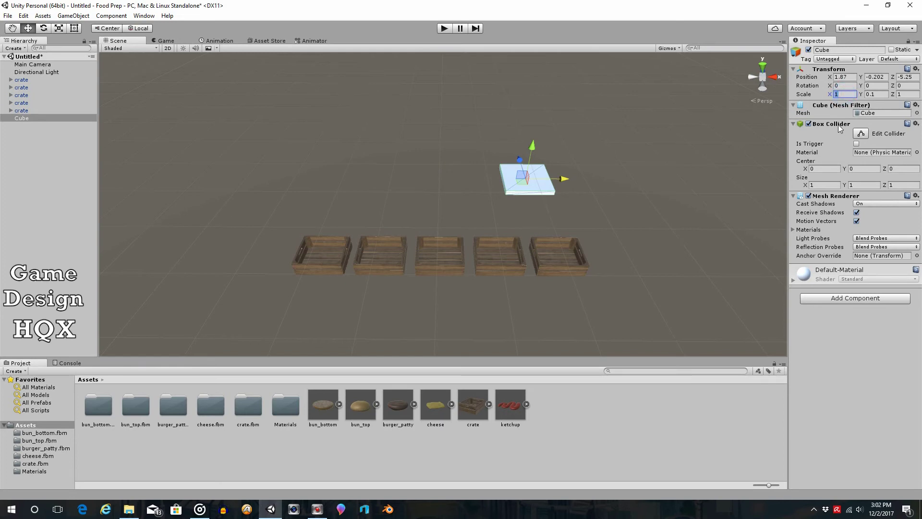
pyautogui.write('2')
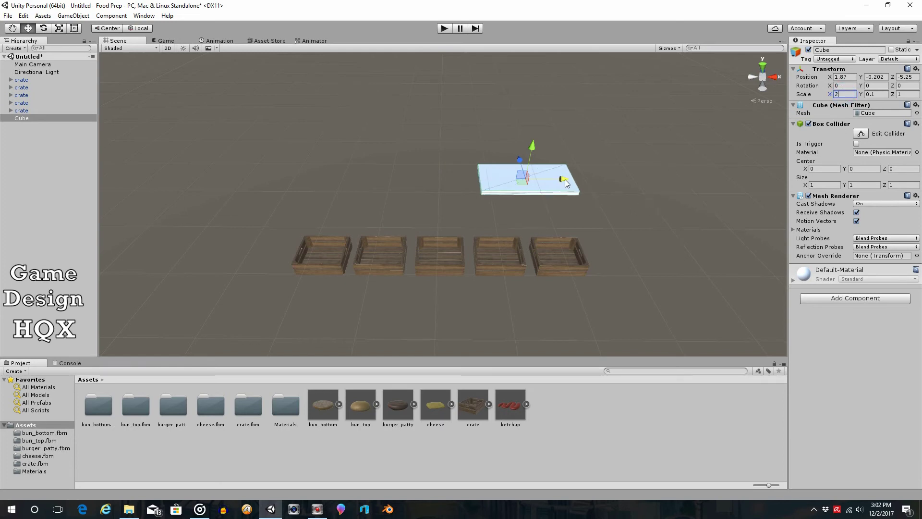
pyautogui.moveTo(565, 182); pyautogui.dragTo(550, 180)
pyautogui.click(445, 29)
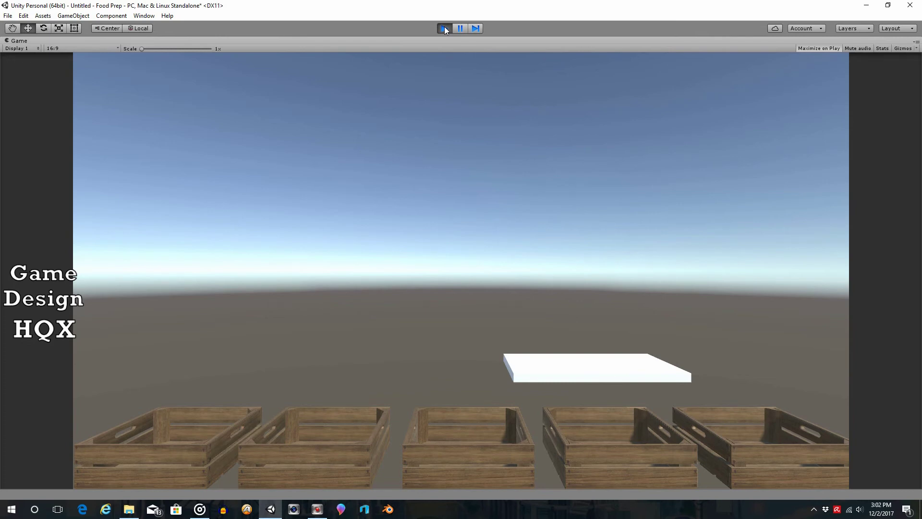
pyautogui.click(445, 28)
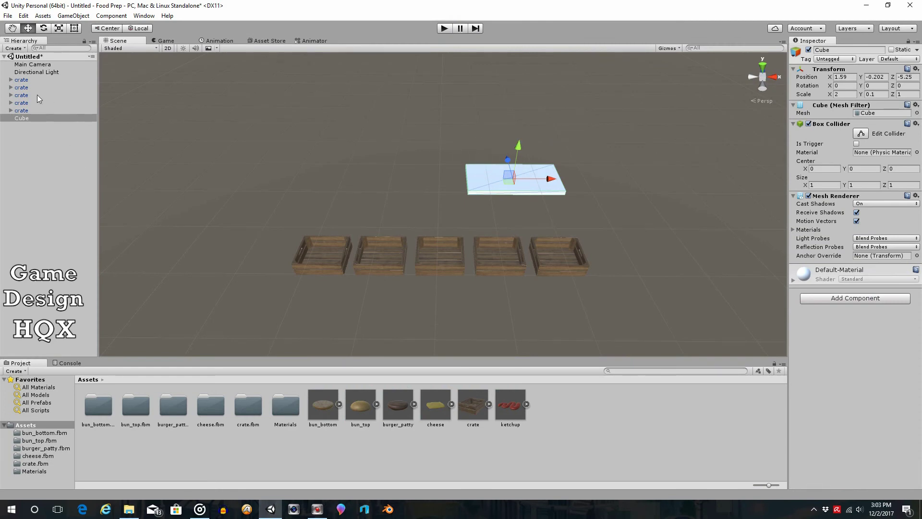
# - Tilt the Main Camera down to Rotation X 51.4 and raise it to Y 2.363
pyautogui.click(33, 64)
pyautogui.scroll(1, 462, 216)
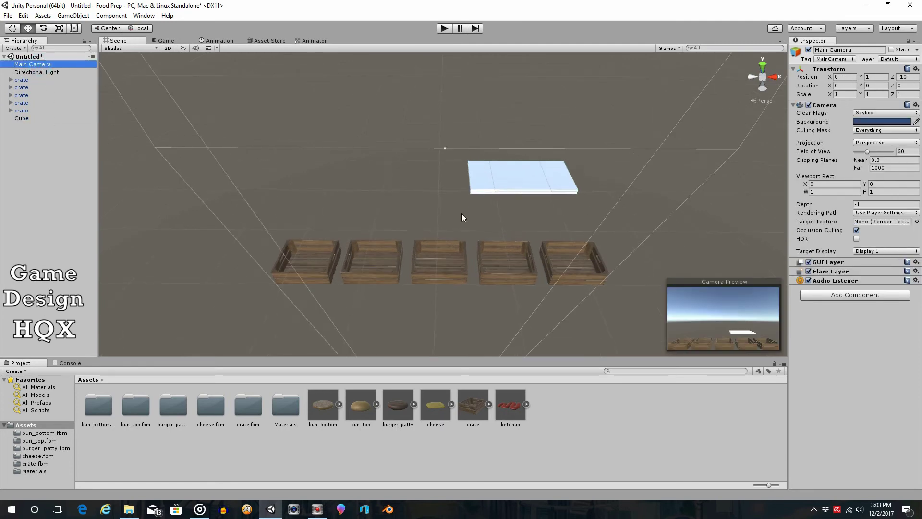
pyautogui.scroll(-4, 462, 213)
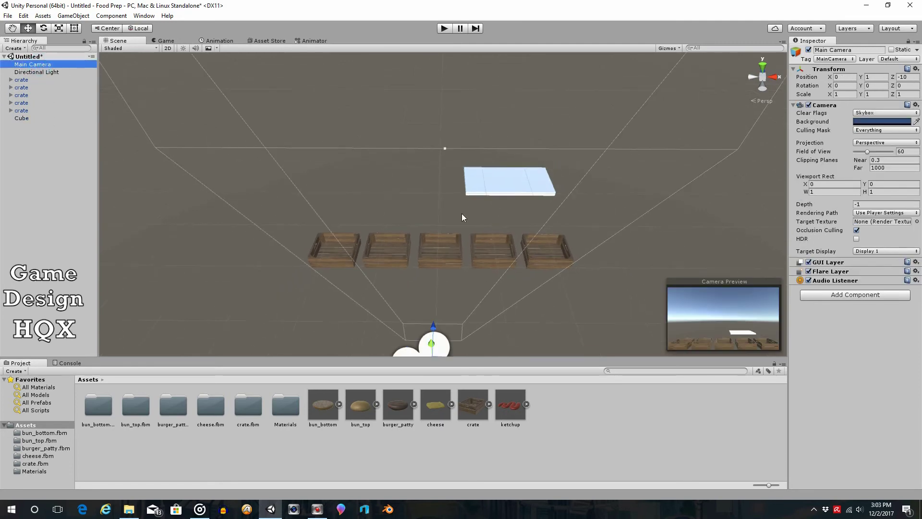
pyautogui.click(43, 29)
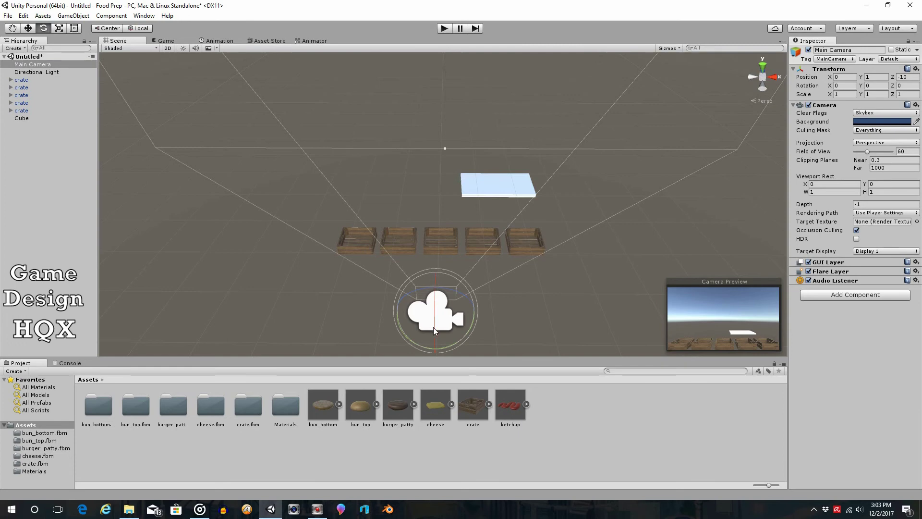
pyautogui.moveTo(435, 327); pyautogui.dragTo(540, 281)
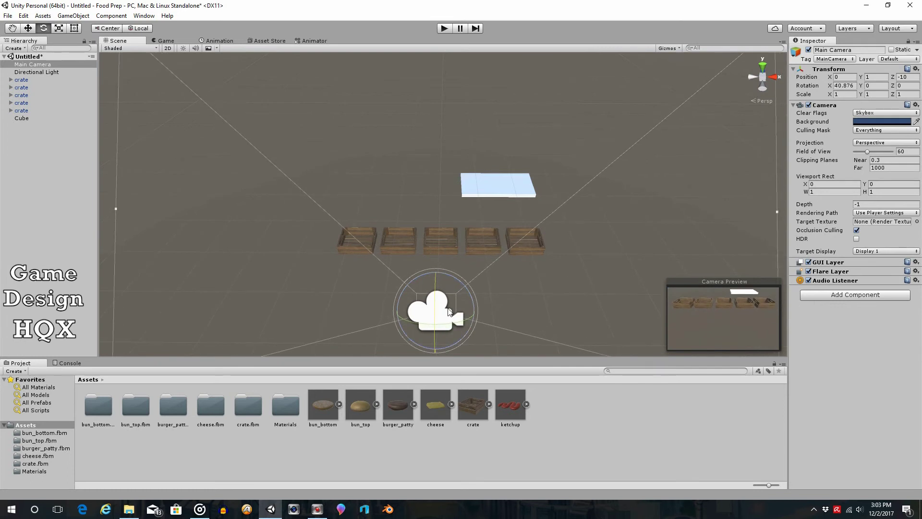
pyautogui.moveTo(437, 305); pyautogui.dragTo(437, 280)
pyautogui.press('w')
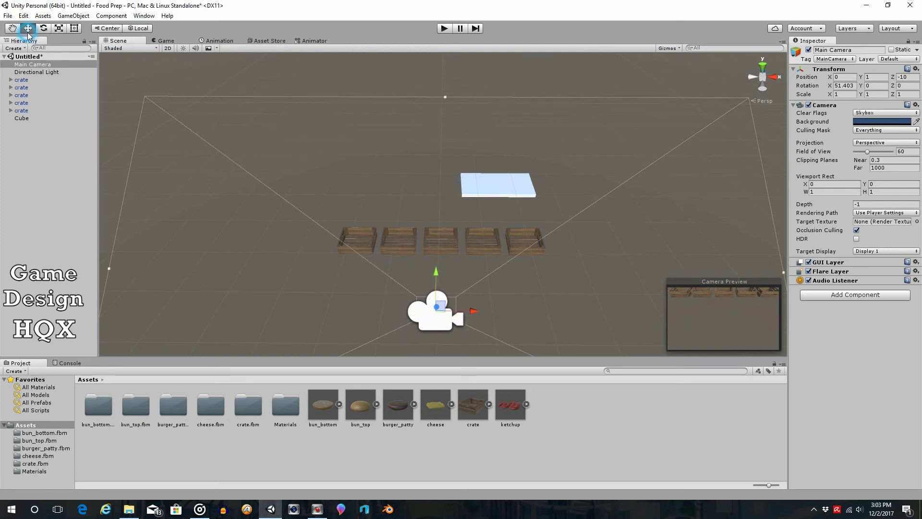
pyautogui.moveTo(437, 275); pyautogui.dragTo(440, 126)
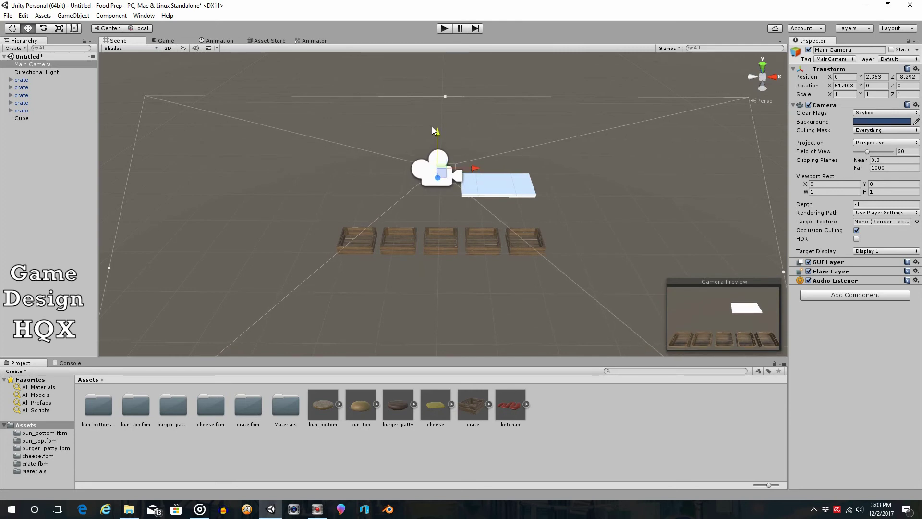
# - Set the slab's Scale Z to 1.5, test in play mode, and nudge it to Z -5.8
pyautogui.click(505, 180)
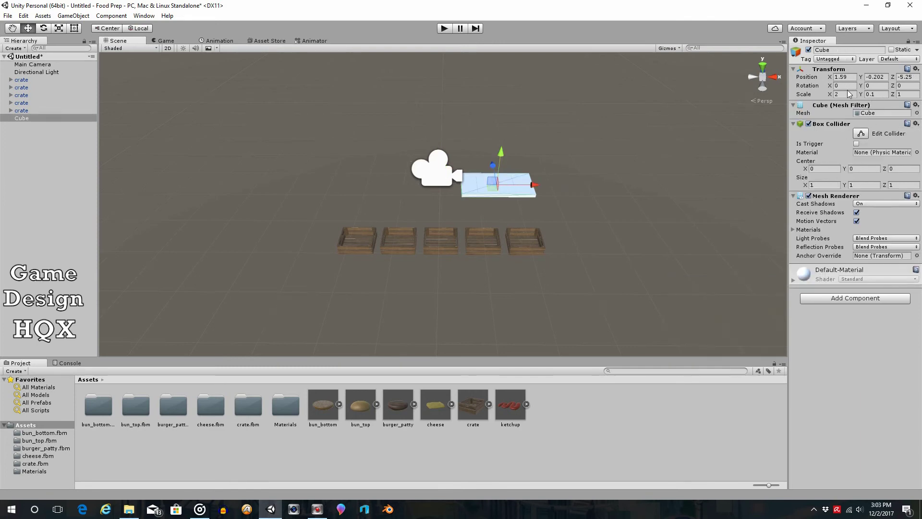
pyautogui.click(906, 93)
pyautogui.write('.5')
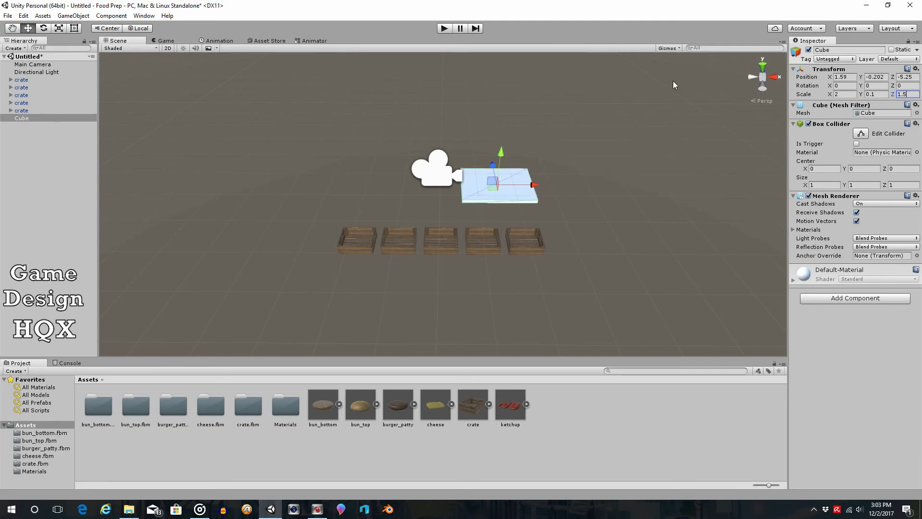
pyautogui.click(447, 29)
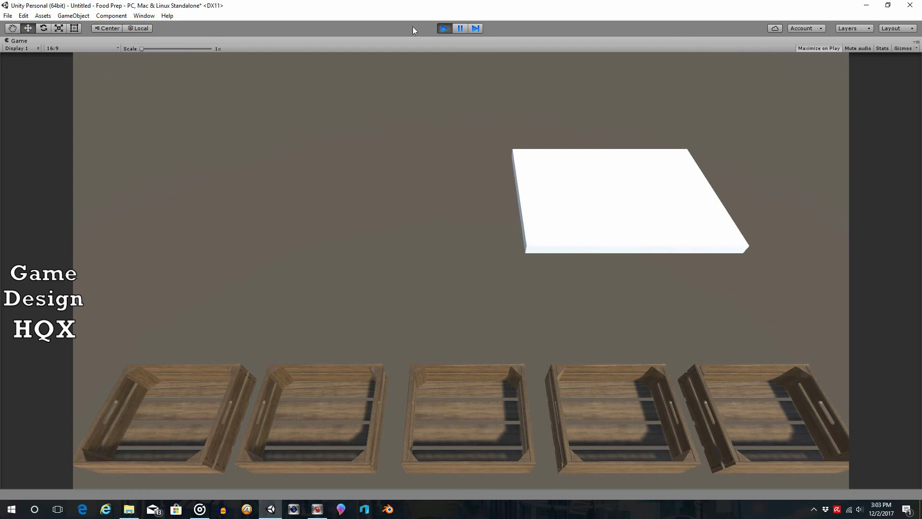
pyautogui.click(444, 28)
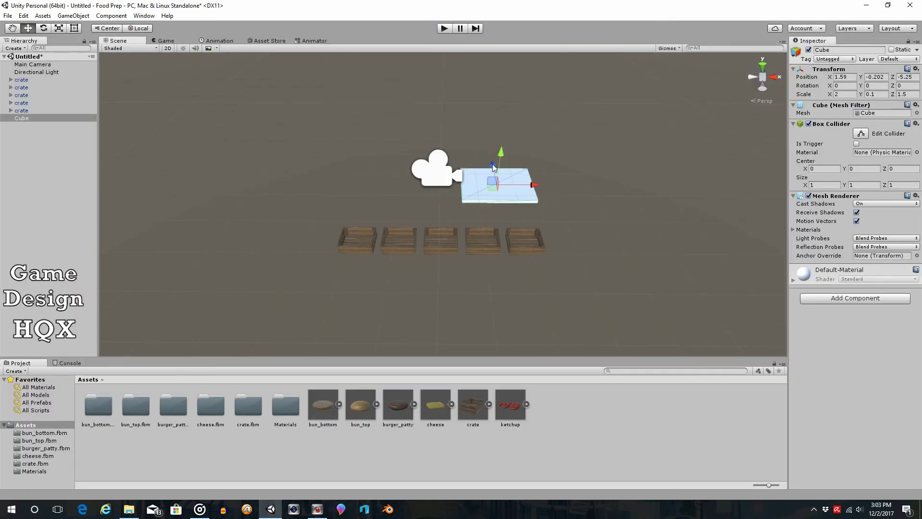
pyautogui.moveTo(495, 177); pyautogui.dragTo(495, 180)
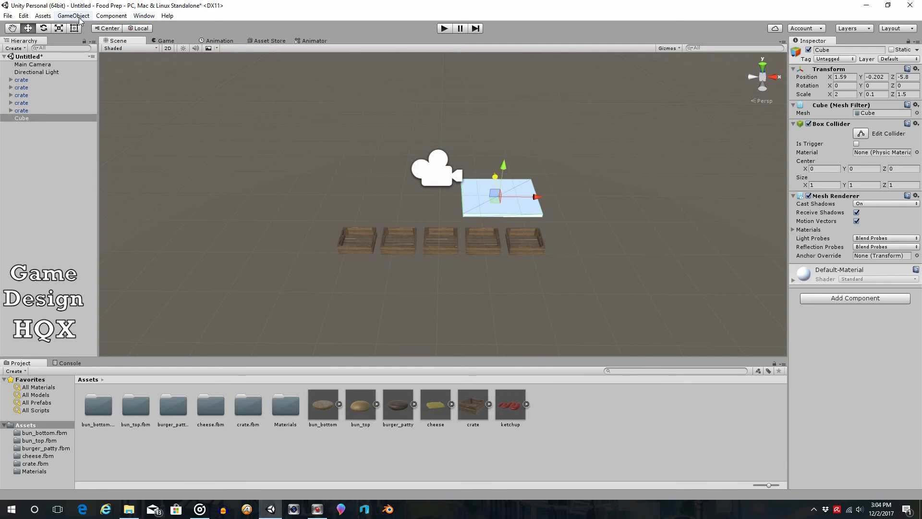
# - Create a new material asset named grill_metal in Assets
pyautogui.rightClick(592, 401)
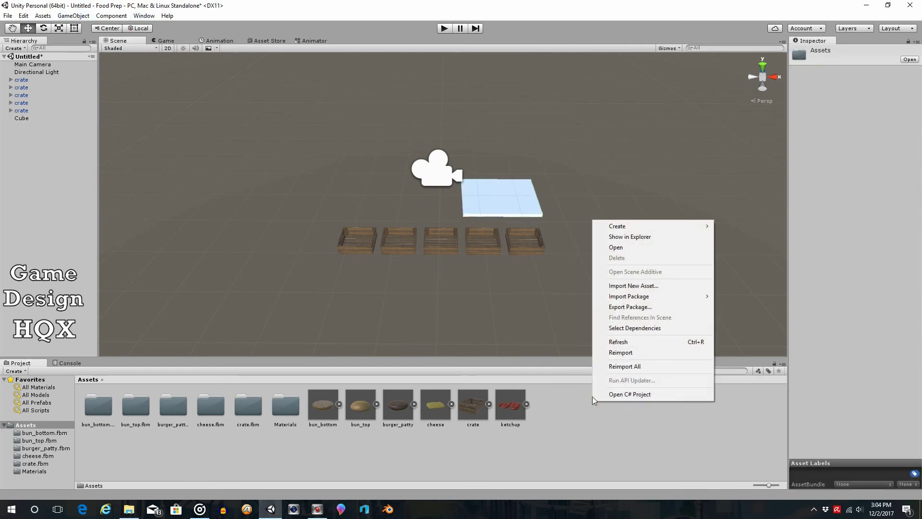
pyautogui.moveTo(674, 232)
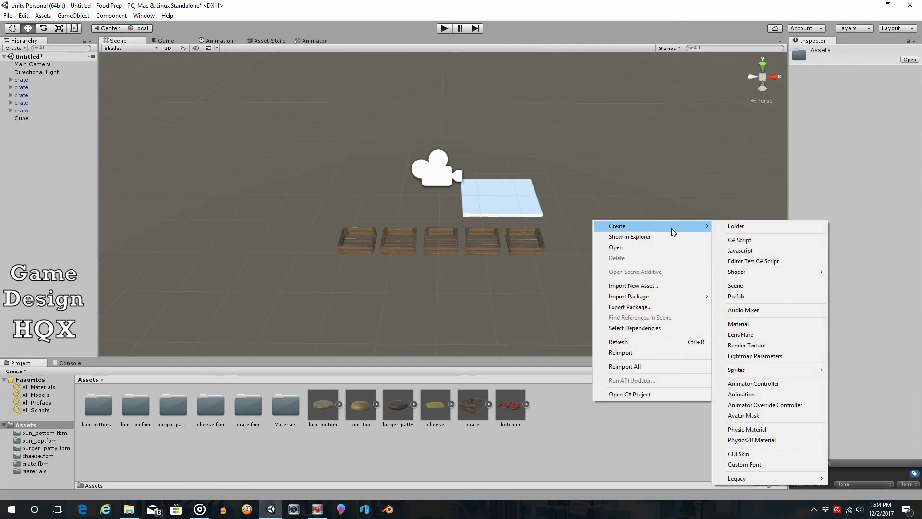
pyautogui.click(765, 325)
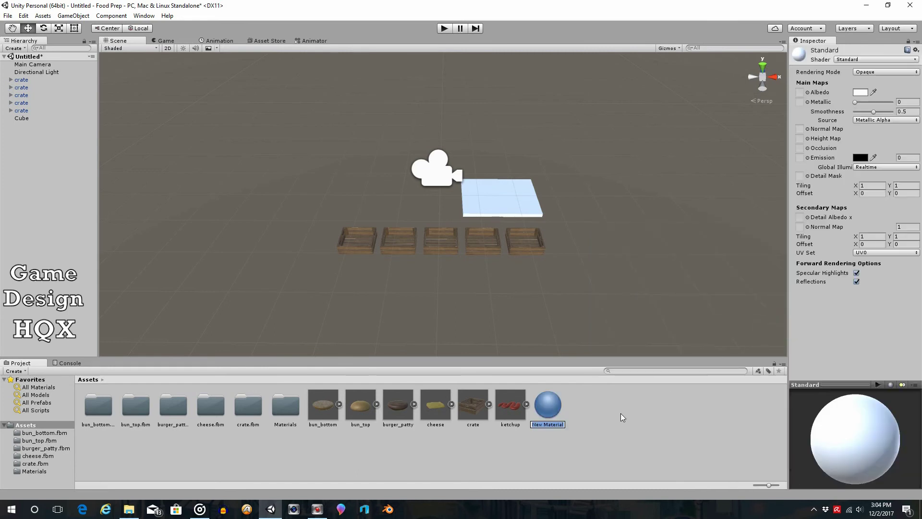
pyautogui.write('grill_metal')
pyautogui.click(635, 453)
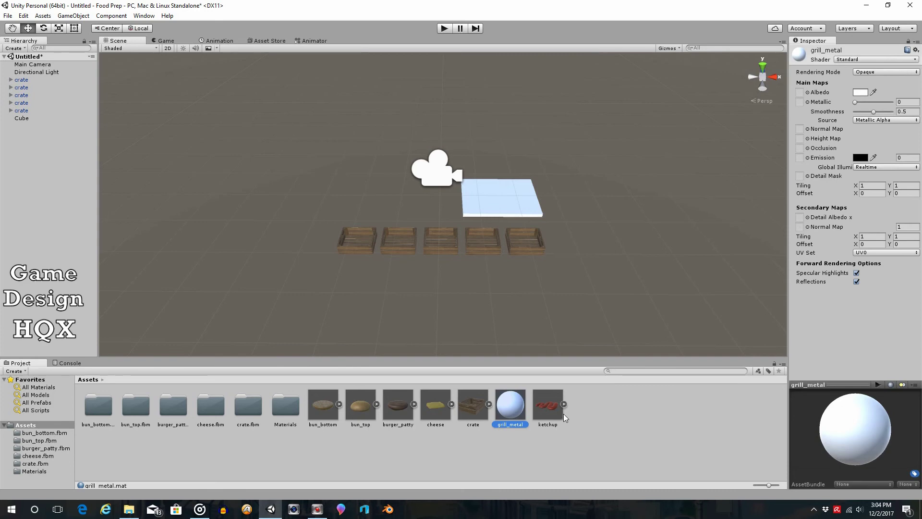
# - Make grill_metal medium grey with Metallic 0.87 and Smoothness 0.5
pyautogui.click(862, 92)
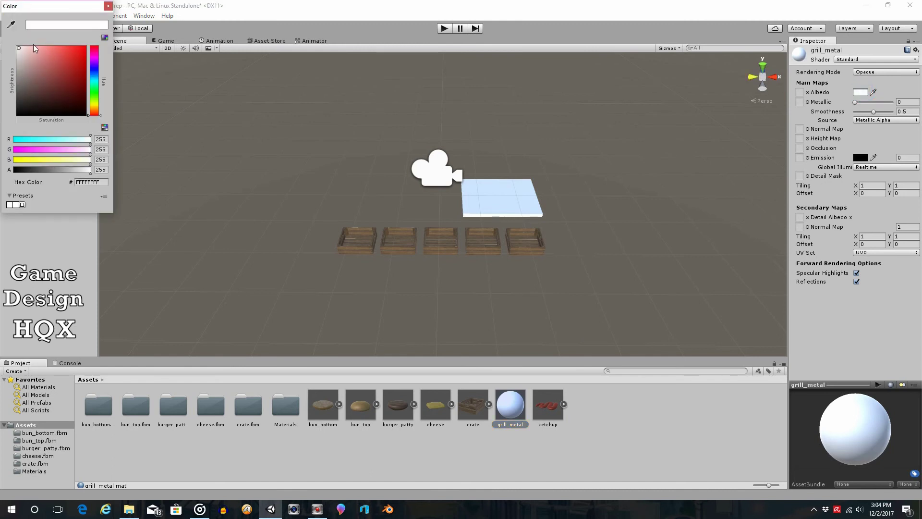
pyautogui.moveTo(23, 70); pyautogui.dragTo(13, 69)
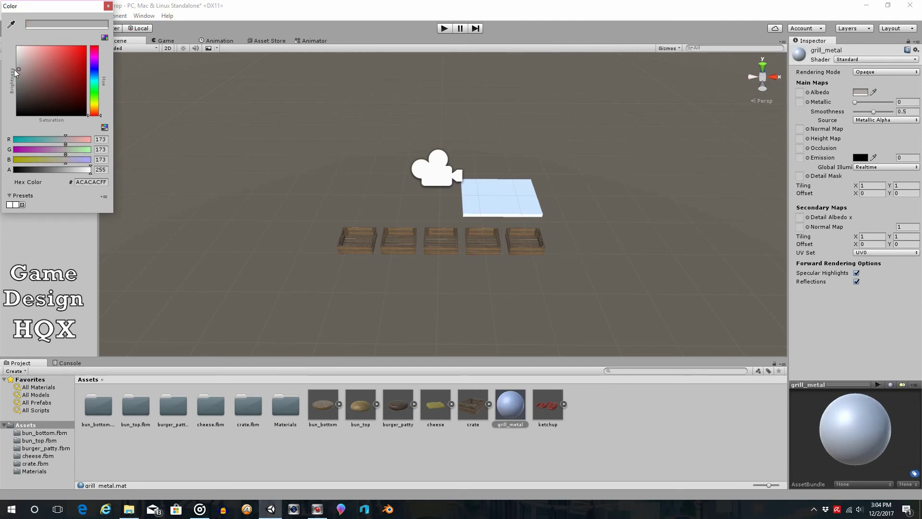
pyautogui.click(108, 7)
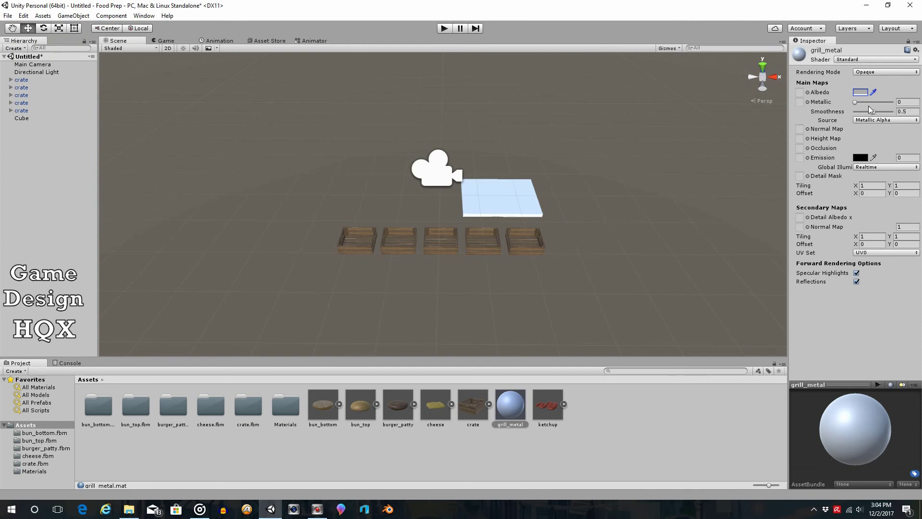
pyautogui.moveTo(857, 105); pyautogui.dragTo(861, 107)
pyautogui.moveTo(859, 104); pyautogui.dragTo(888, 105)
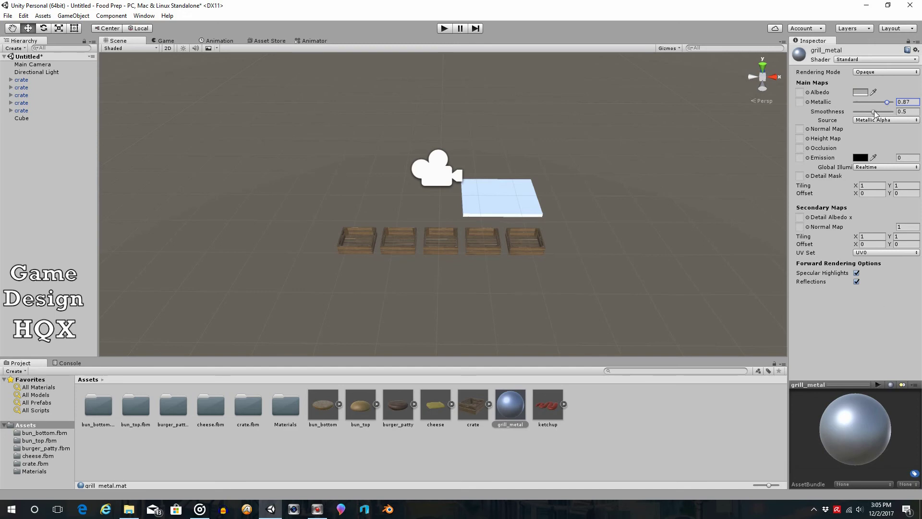
pyautogui.moveTo(875, 111); pyautogui.dragTo(890, 112)
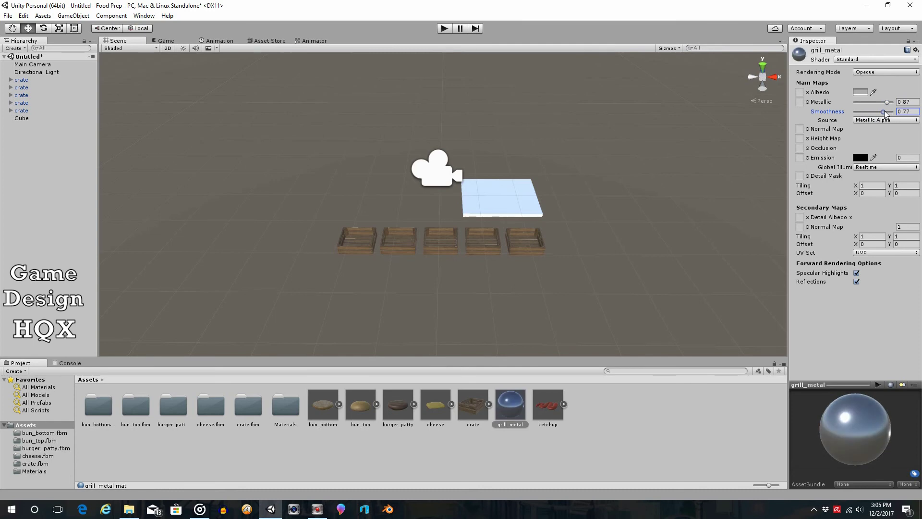
pyautogui.moveTo(887, 112)
pyautogui.mouseDown()
pyautogui.moveTo(837, 114)
pyautogui.moveTo(874, 112)
pyautogui.mouseUp()
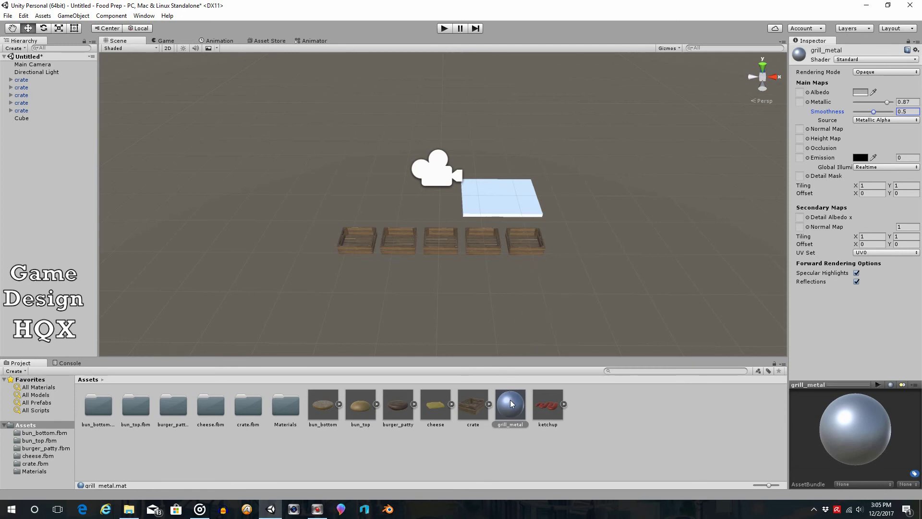
# - Apply grill_metal to the flat slab and preview it in play mode
pyautogui.moveTo(516, 413); pyautogui.dragTo(511, 204)
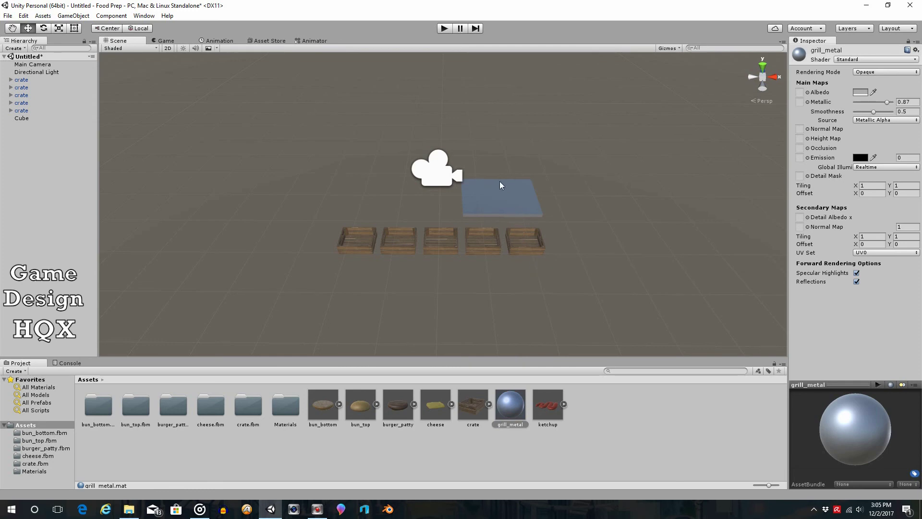
pyautogui.click(445, 28)
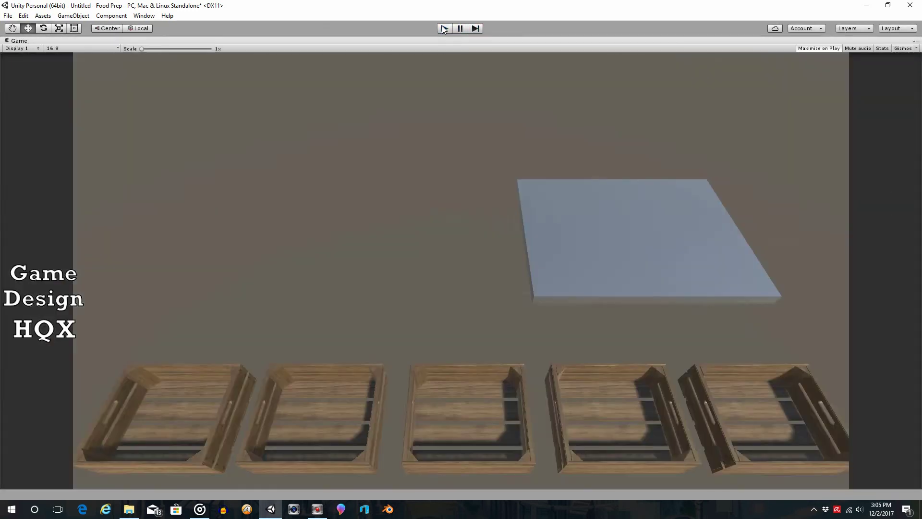
pyautogui.click(444, 28)
pyautogui.click(444, 29)
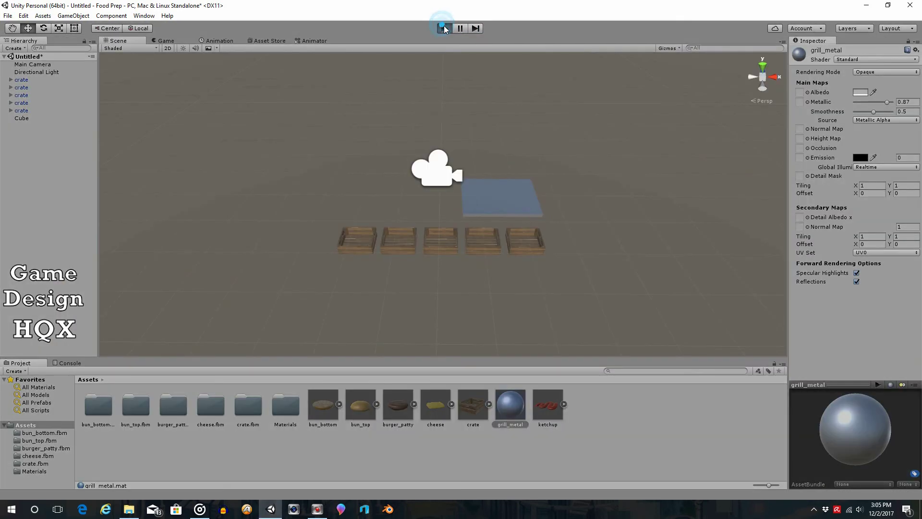
pyautogui.click(444, 30)
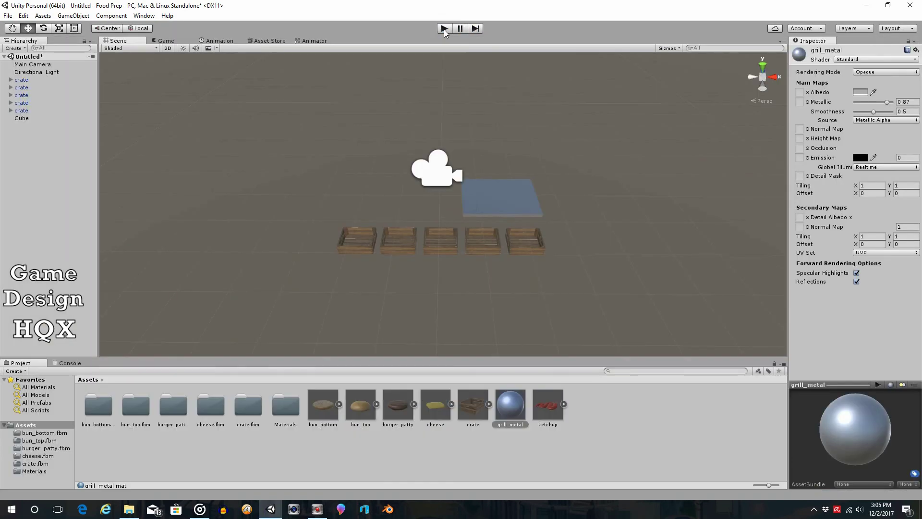
pyautogui.click(445, 29)
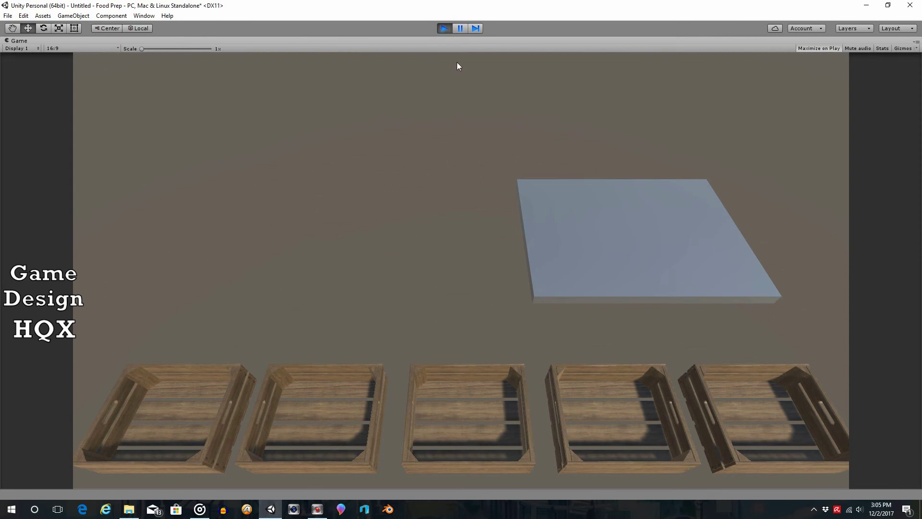
pyautogui.click(443, 28)
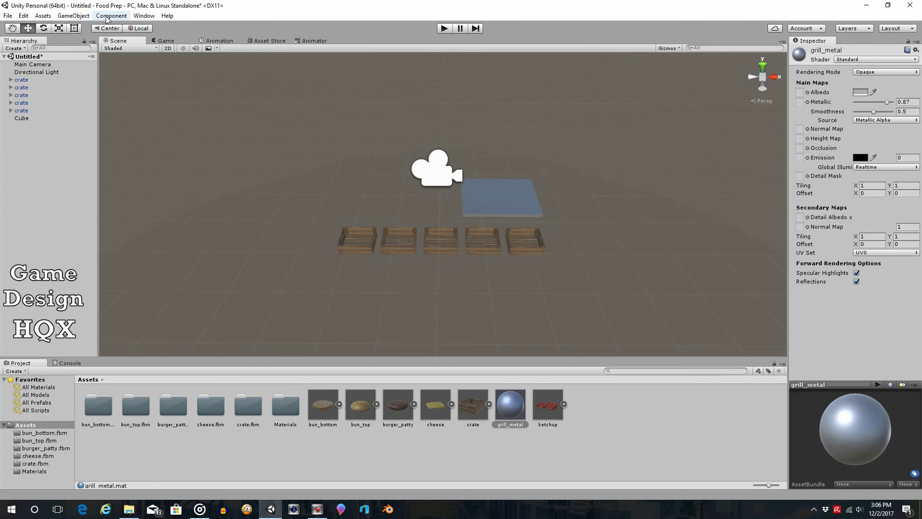
# - Add Cube (1), scale it to X 2 and Y 0.15, and lower it to Y -0.28
pyautogui.click(74, 16)
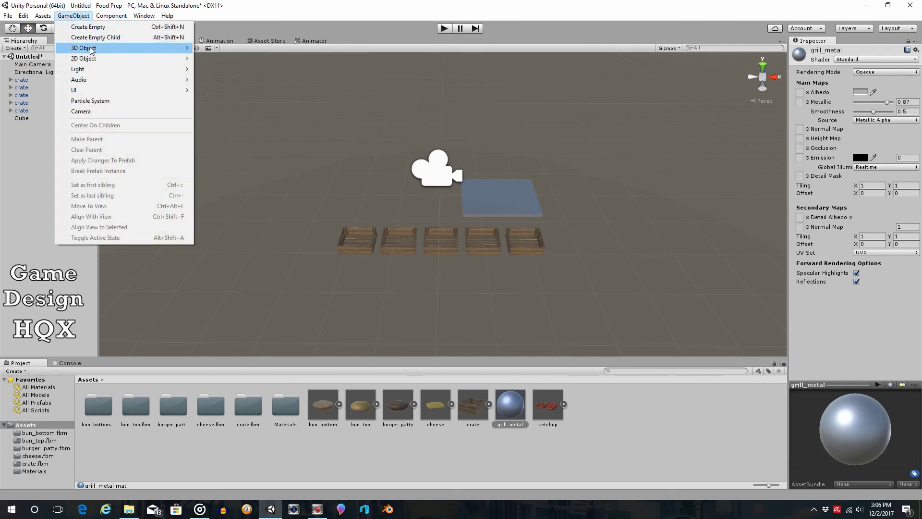
pyautogui.moveTo(94, 48)
pyautogui.click(210, 49)
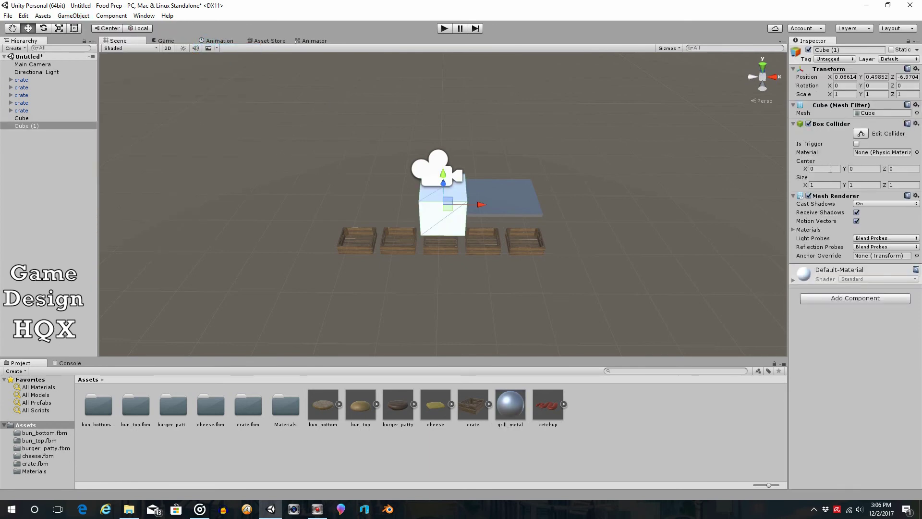
pyautogui.click(844, 95)
pyautogui.write('2')
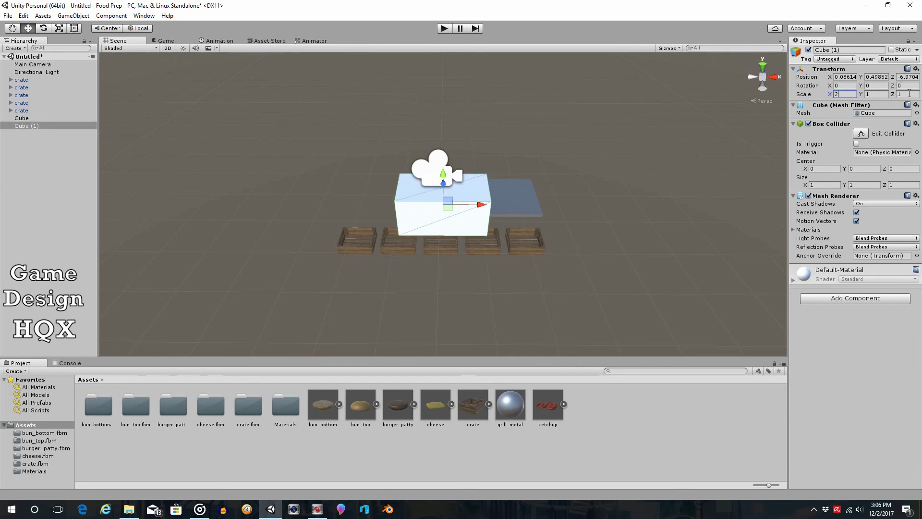
pyautogui.click(888, 95)
pyautogui.write('.15')
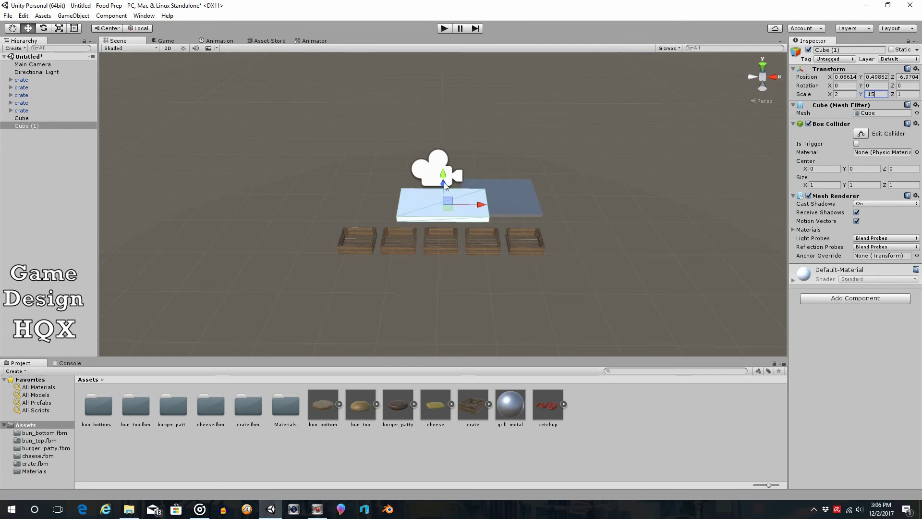
pyautogui.moveTo(443, 175); pyautogui.dragTo(458, 221)
pyautogui.scroll(2, 495, 202)
pyautogui.scroll(4, 523, 197)
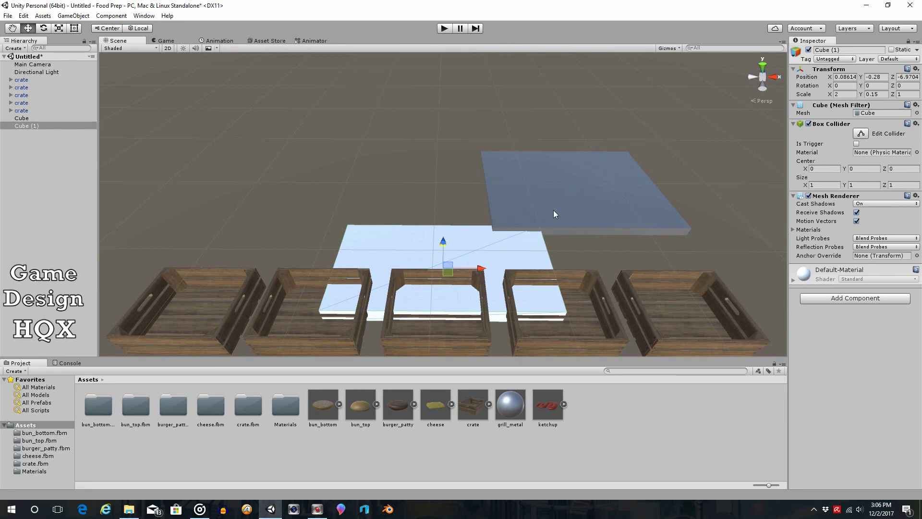
# - Set the metal grill slab's Position Y to -0.2
pyautogui.click(535, 229)
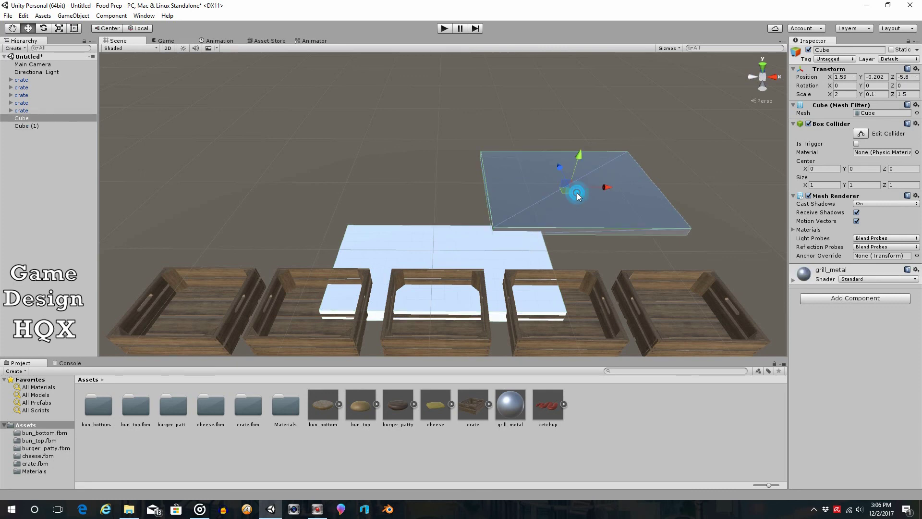
pyautogui.click(887, 77)
pyautogui.click(887, 78)
pyautogui.press('BackSpace')
pyautogui.press('BackSpace')
# - Set the white slab's Position Y to -0.2 as well
pyautogui.click(426, 244)
pyautogui.click(886, 77)
pyautogui.click(886, 77)
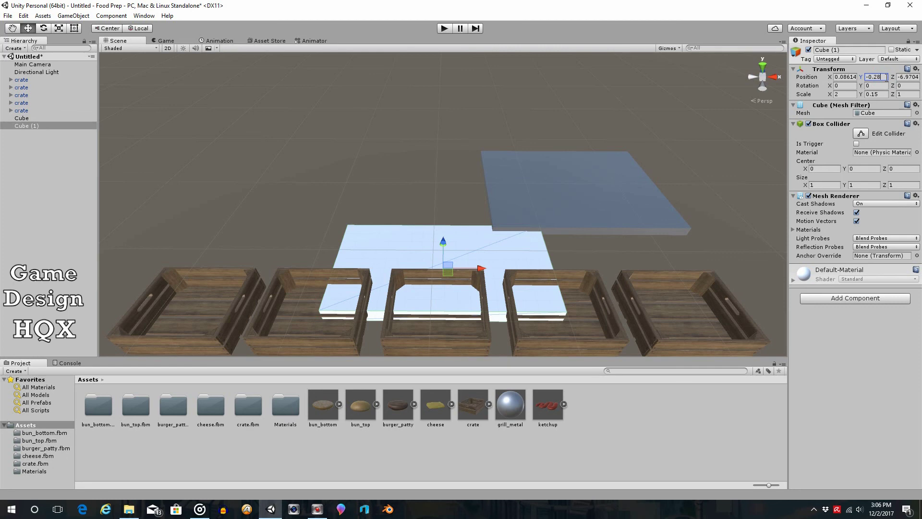
pyautogui.press('BackSpace')
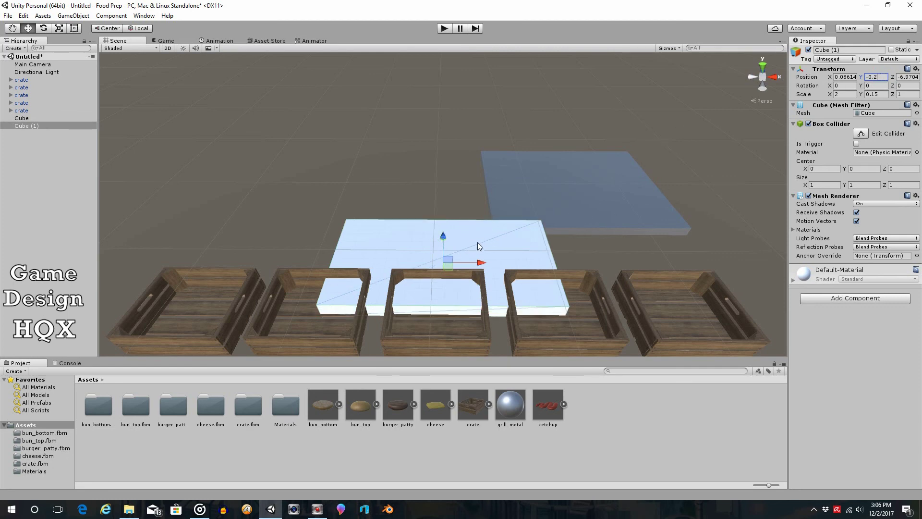
pyautogui.click(411, 179)
pyautogui.click(434, 247)
pyautogui.click(448, 244)
pyautogui.click(449, 246)
pyautogui.click(583, 193)
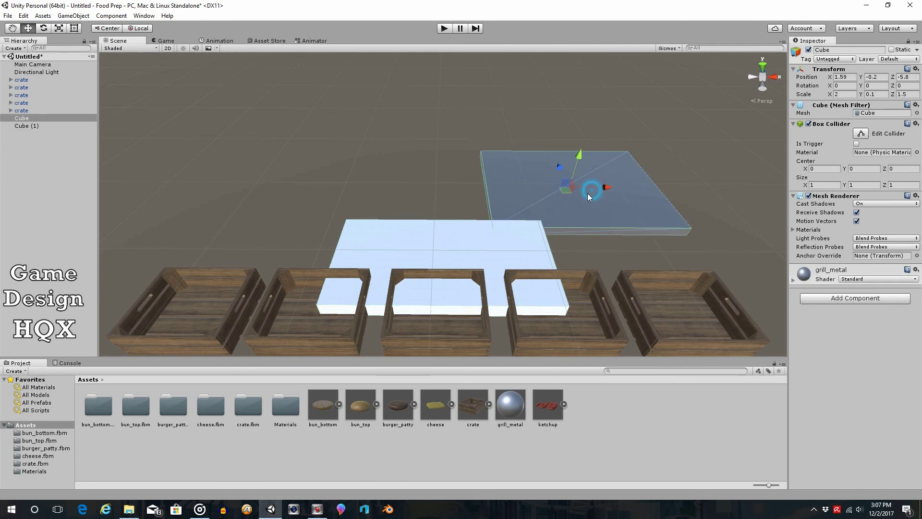
pyautogui.click(439, 248)
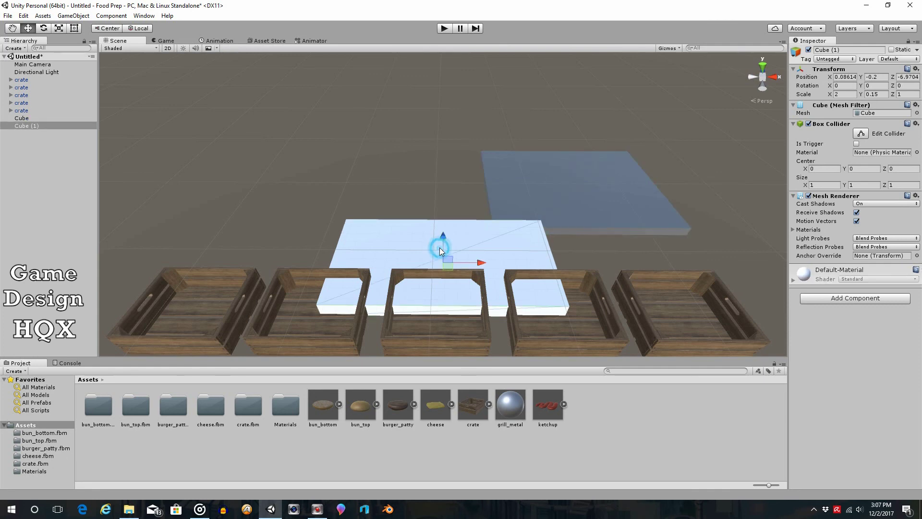
# - Set the white slab's Position Z to -5.8 and slide it toward the camera
pyautogui.click(903, 77)
pyautogui.write('-5.8')
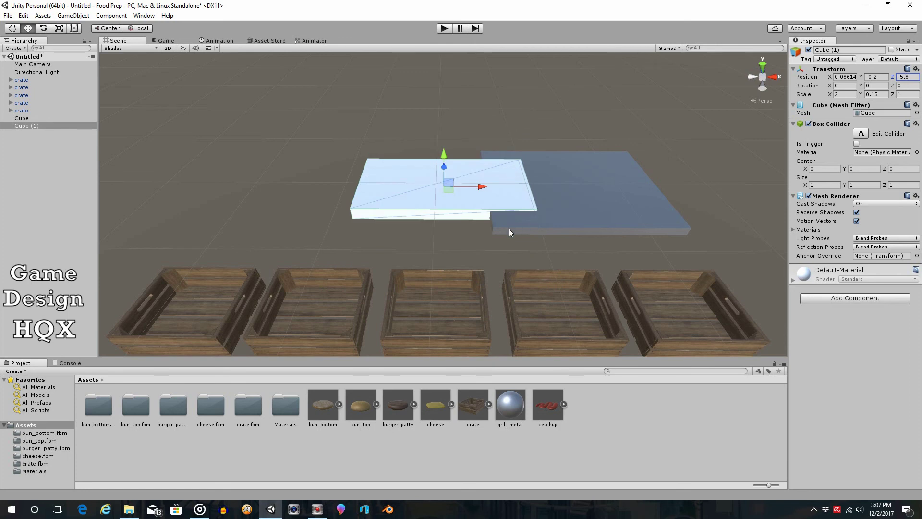
pyautogui.moveTo(444, 166); pyautogui.dragTo(459, 174)
pyautogui.click(634, 192)
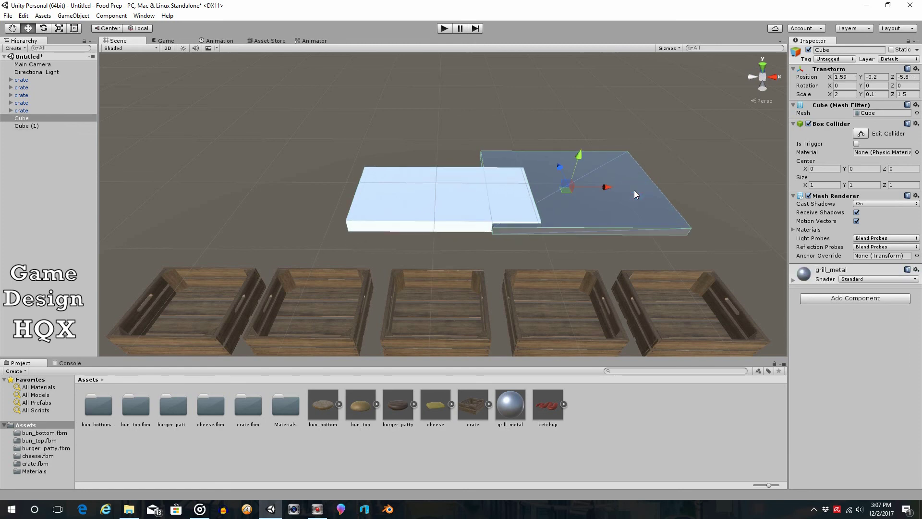
pyautogui.click(400, 193)
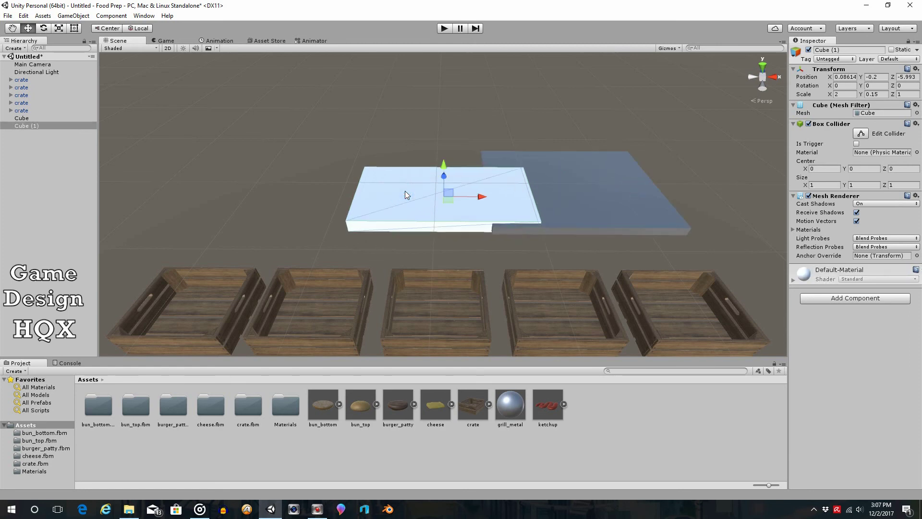
# - Thin the white slab to Scale Y 0.1 and move it beside the grill slab
pyautogui.click(883, 94)
pyautogui.click(884, 94)
pyautogui.press('BackSpace')
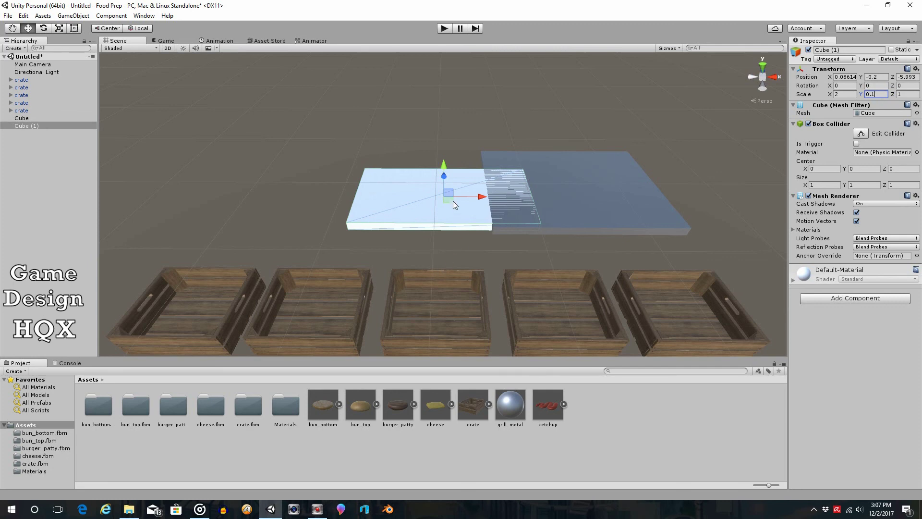
pyautogui.click(576, 192)
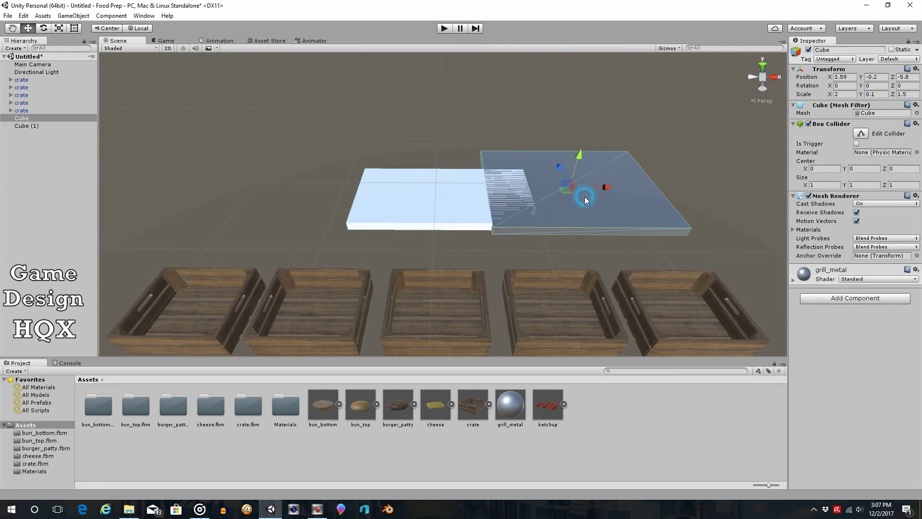
pyautogui.click(436, 201)
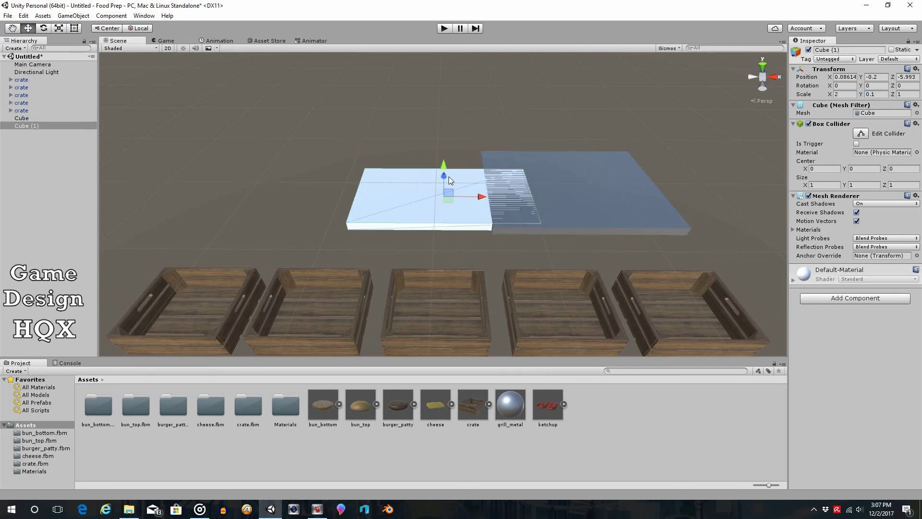
pyautogui.moveTo(443, 175); pyautogui.dragTo(418, 187)
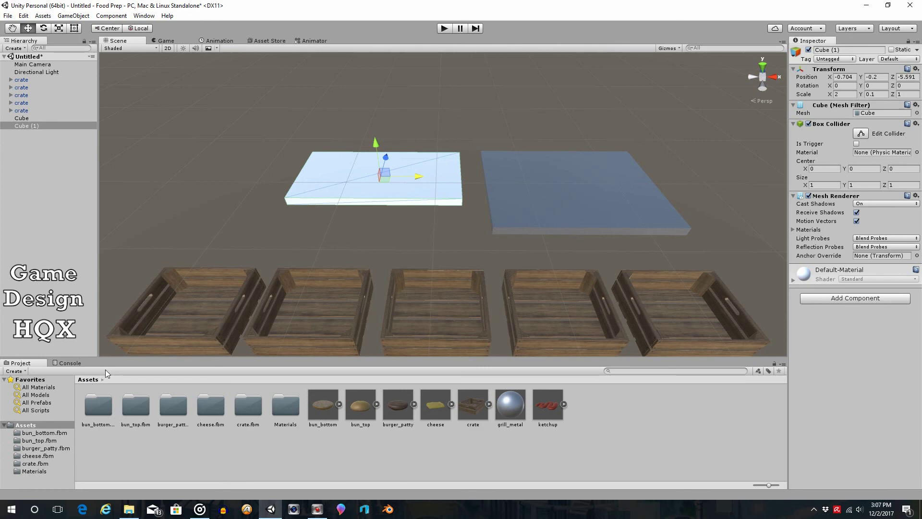
# - Drag wood texture 15 from crate.fbm onto the white slab, then run the scene in Play mode
pyautogui.doubleClick(248, 408)
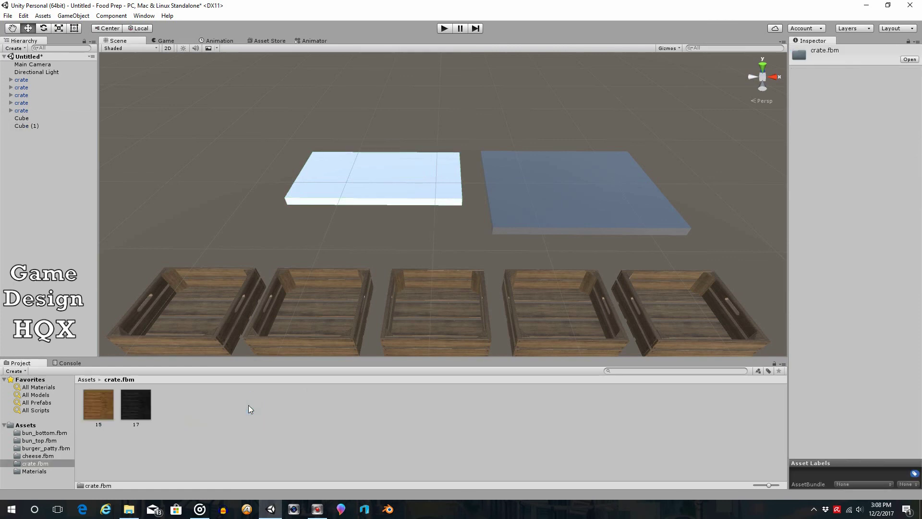
pyautogui.click(86, 379)
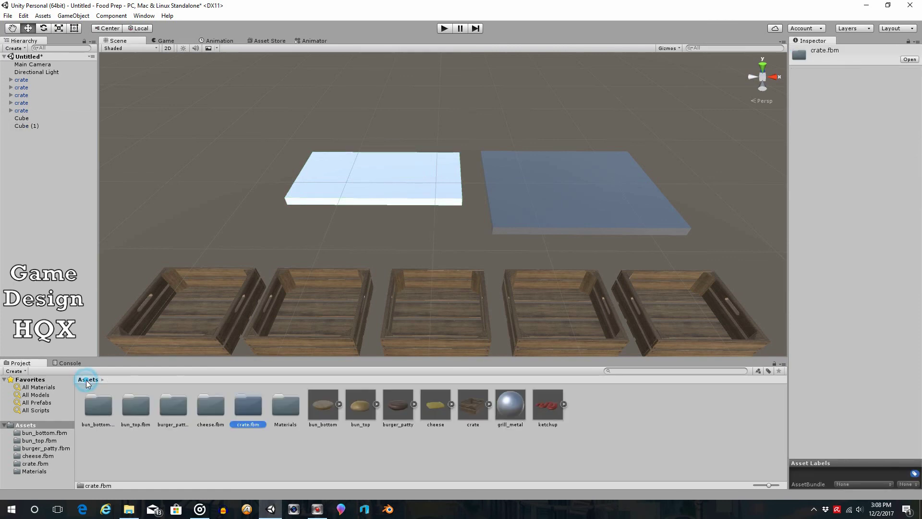
pyautogui.doubleClick(237, 407)
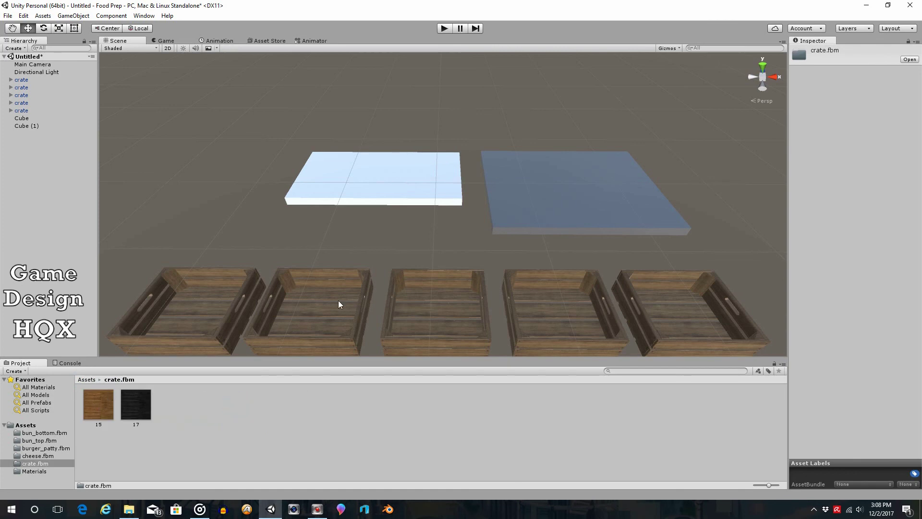
pyautogui.moveTo(111, 399); pyautogui.dragTo(356, 197)
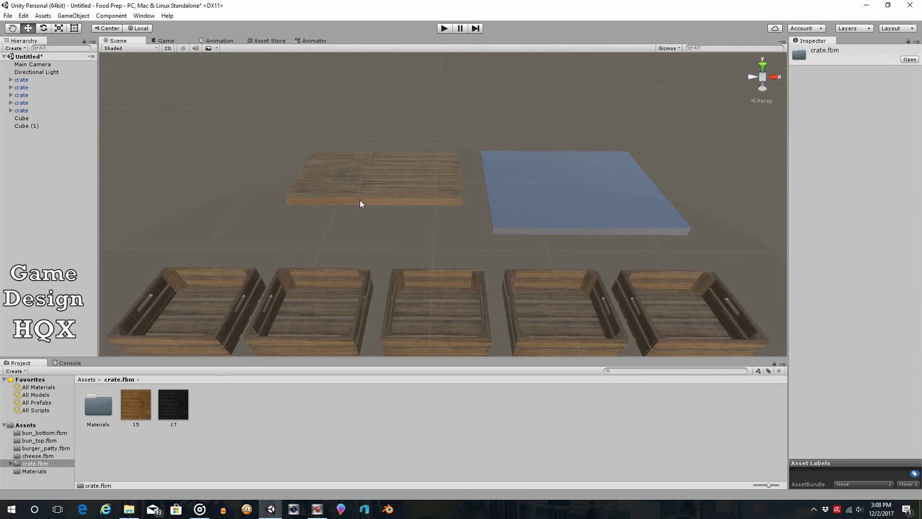
pyautogui.click(26, 424)
pyautogui.click(441, 29)
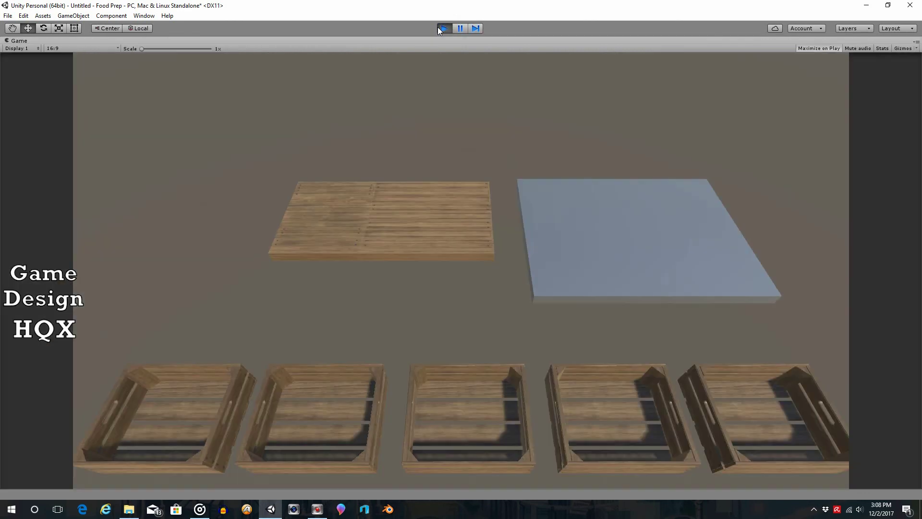